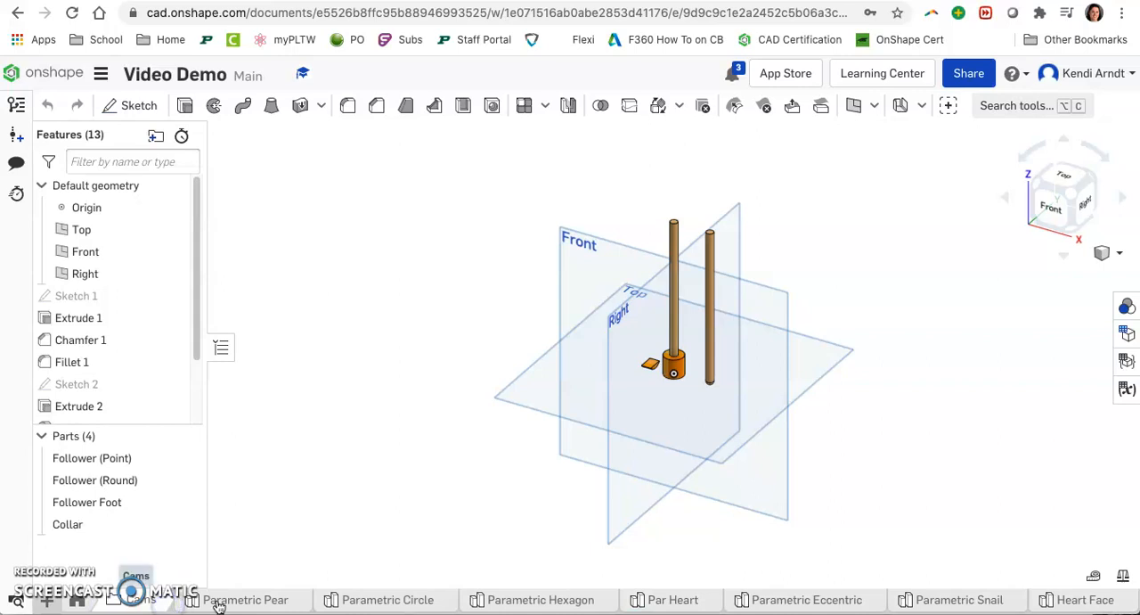
Step: Browse the Parametric Pear, Circle, Hexagon, Eccentric and Snail part studios to examine each cam shape
left_click(272, 604)
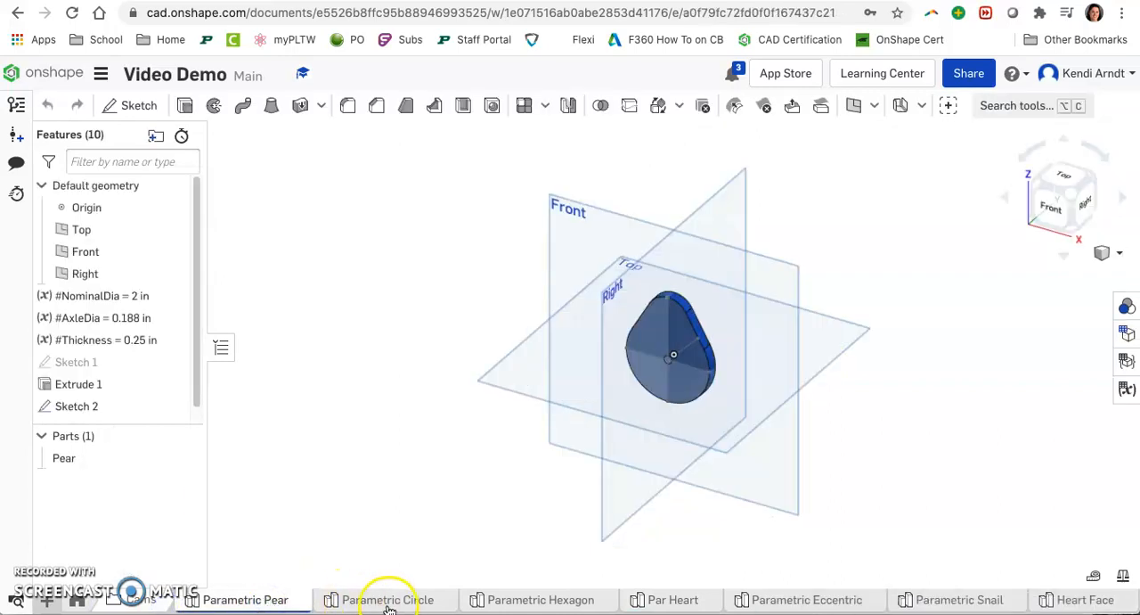
scroll(722, 369, "up", 5)
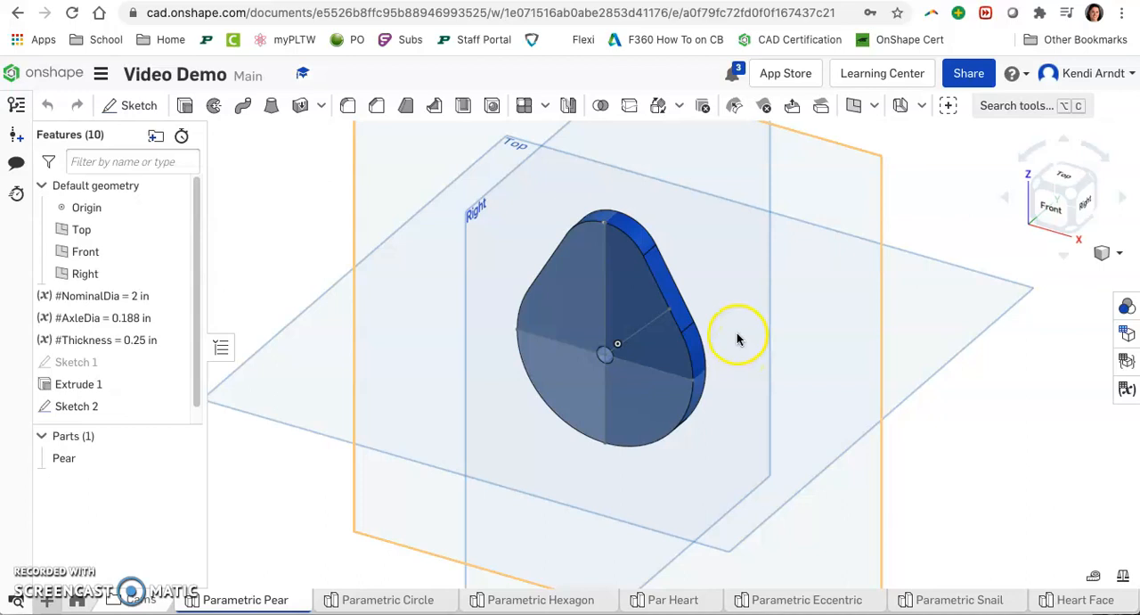
scroll(677, 284, "up", 3)
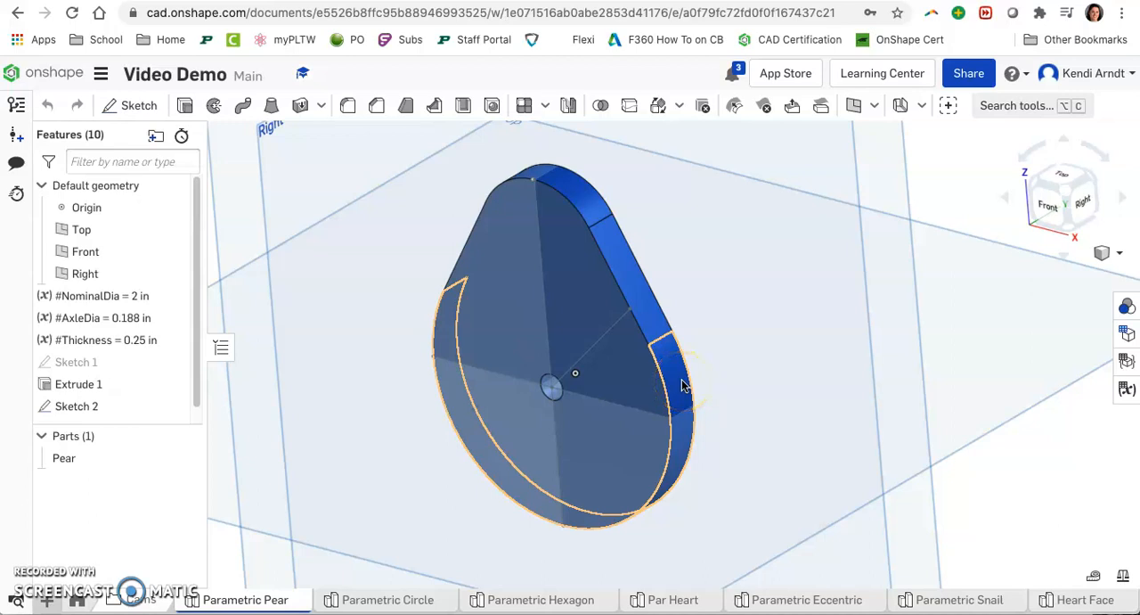
left_click(414, 602)
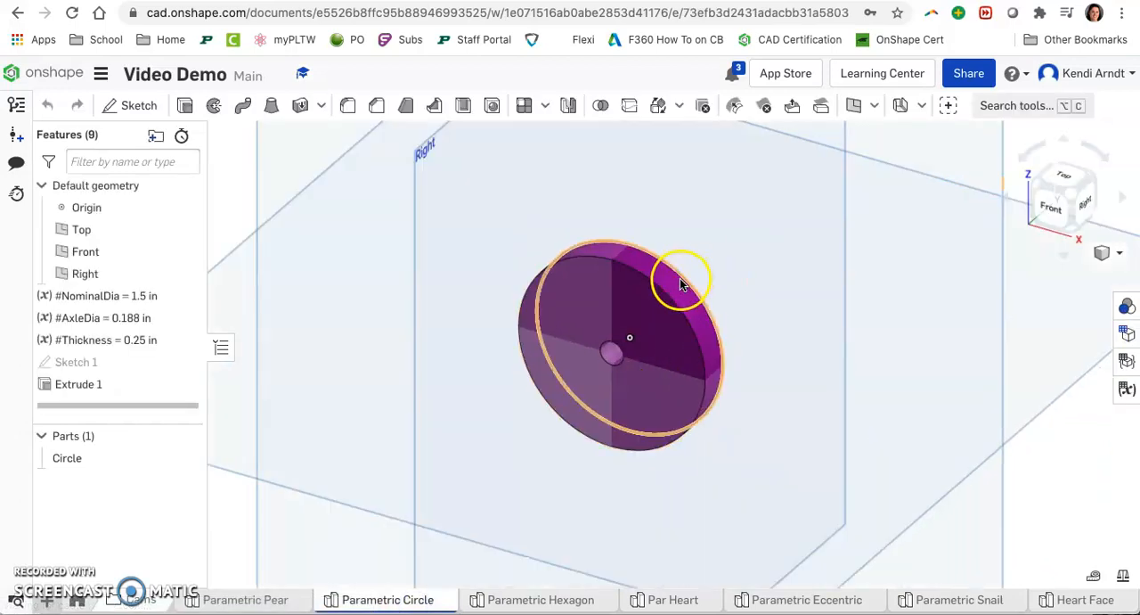
mouse_move(780, 375)
right_mouse_down()
mouse_move(728, 338)
mouse_move(765, 362)
right_mouse_up()
left_click(541, 608)
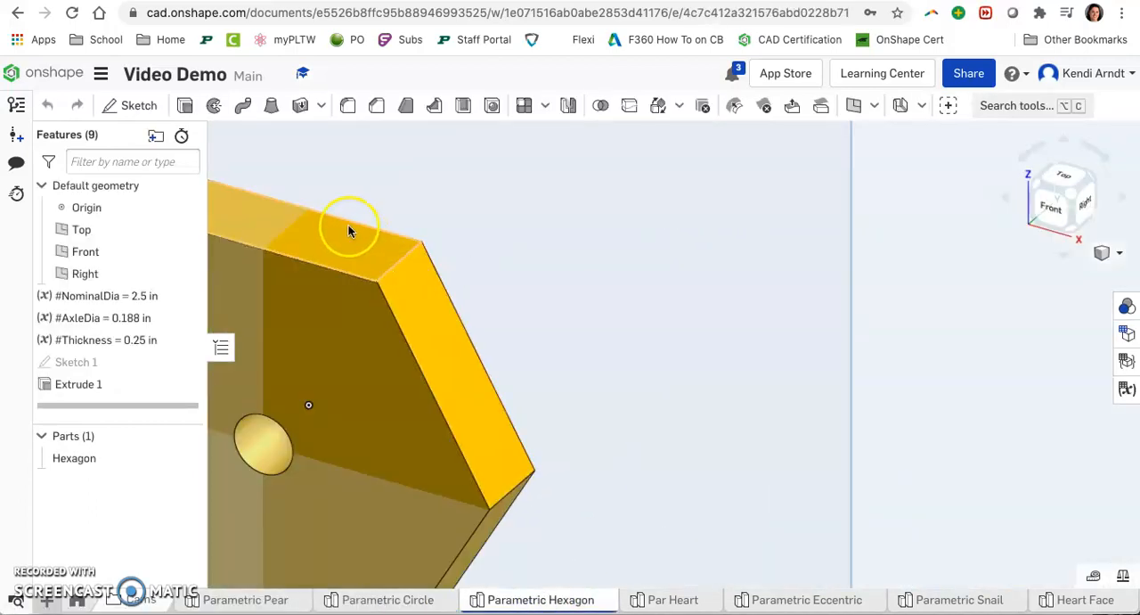
scroll(628, 331, "down", 5)
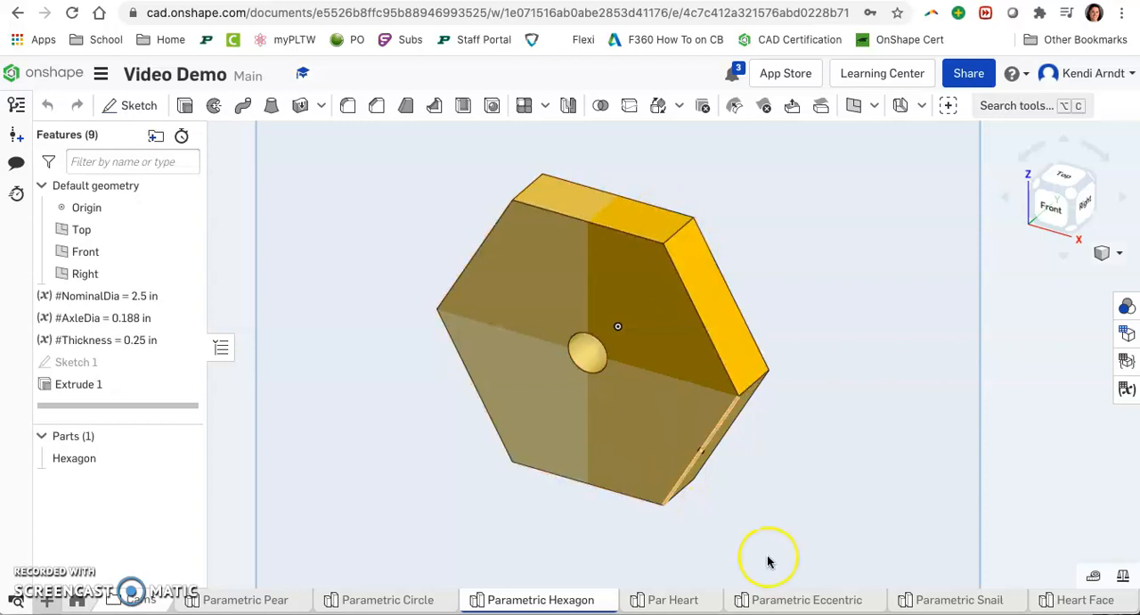
left_click(843, 600)
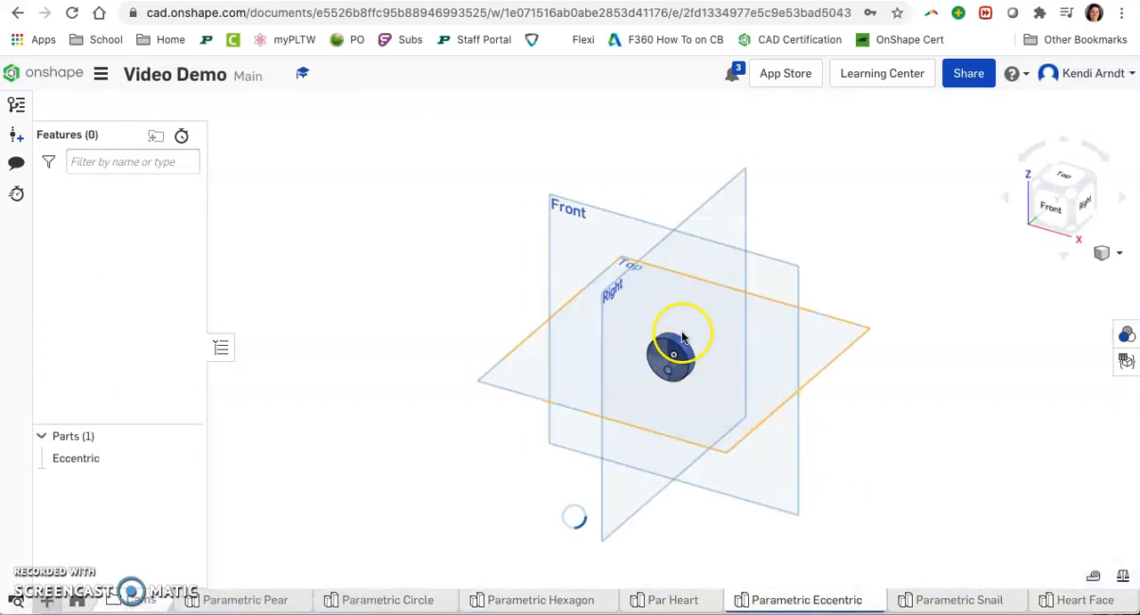
left_click(967, 602)
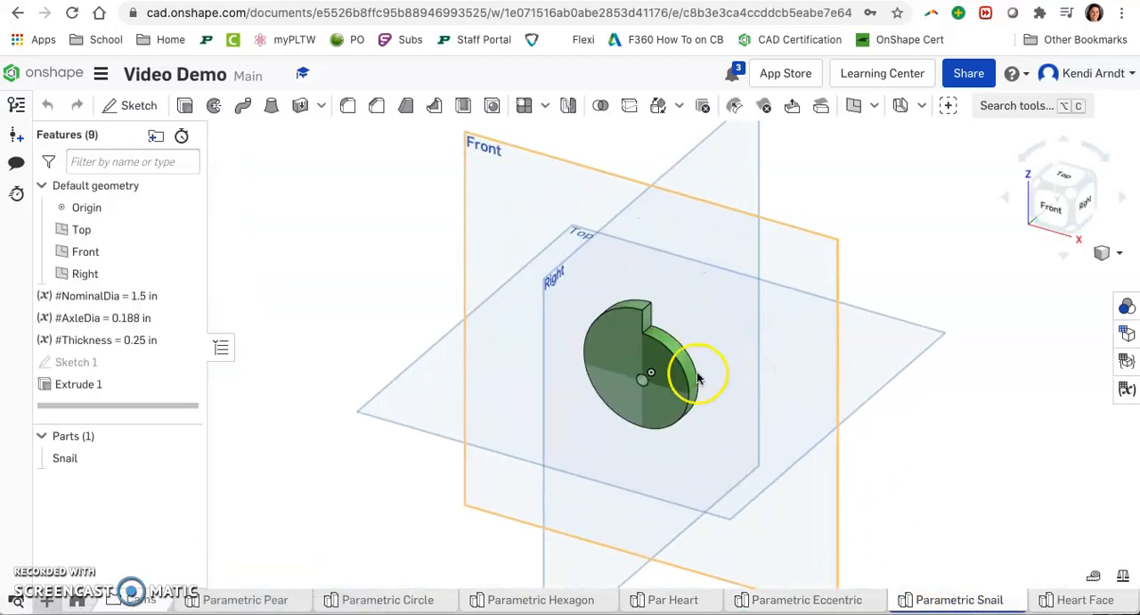
right_click_drag(700, 403, 731, 341)
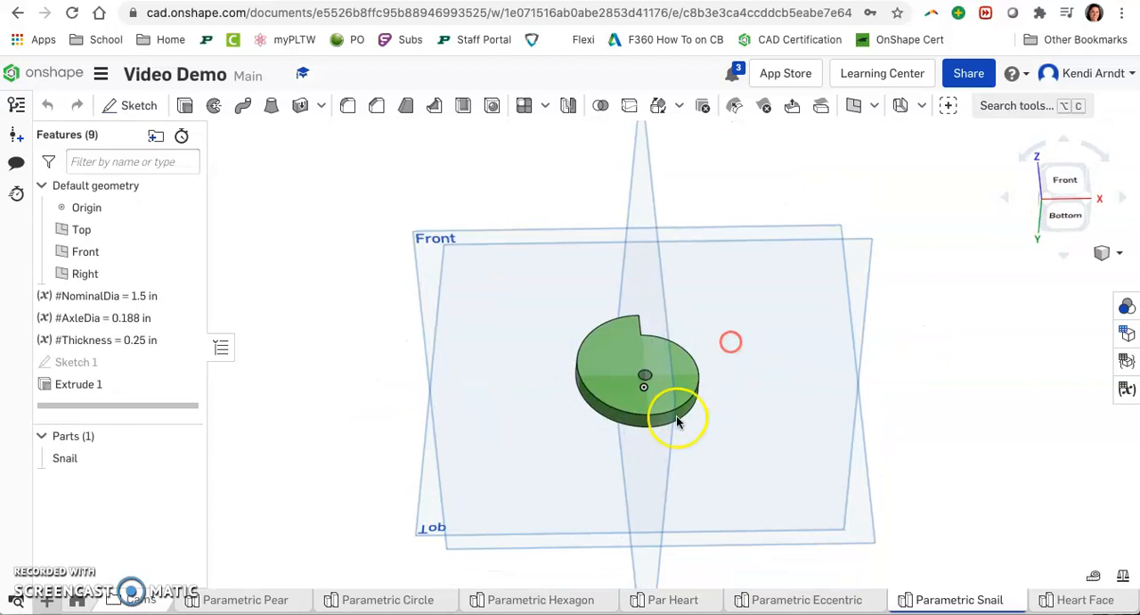
scroll(655, 426, "up", 5)
right_click_drag(797, 386, 796, 428)
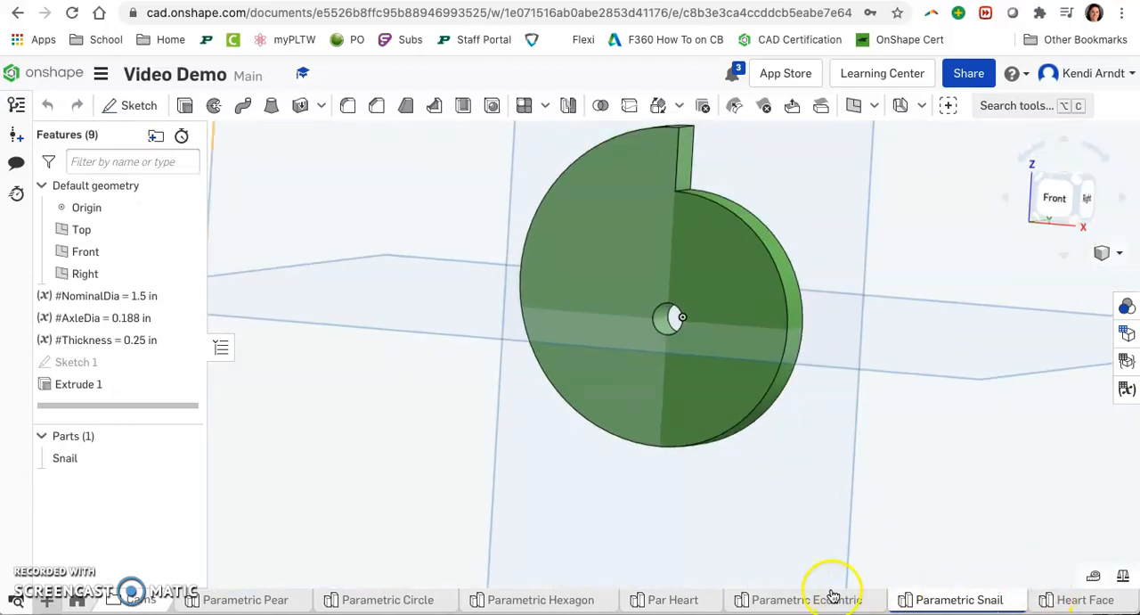
Step: Examine the Par Heart cam from several angles, then return to the Parametric Pear part studio
left_click(666, 602)
scroll(659, 338, "up", 5)
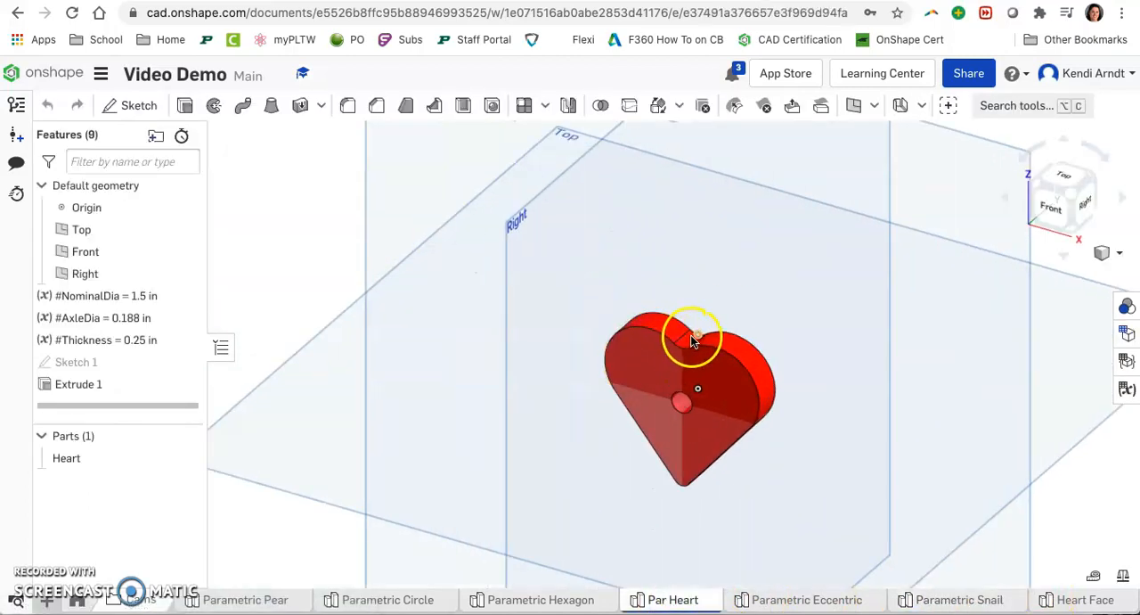
scroll(693, 340, "up", 5)
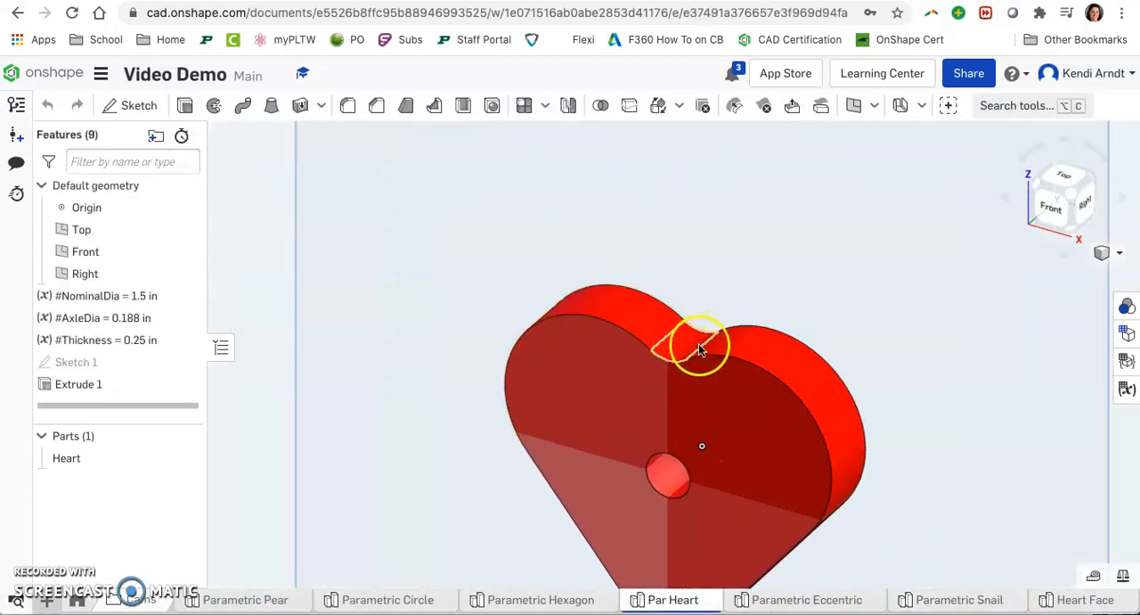
scroll(714, 345, "down", 5)
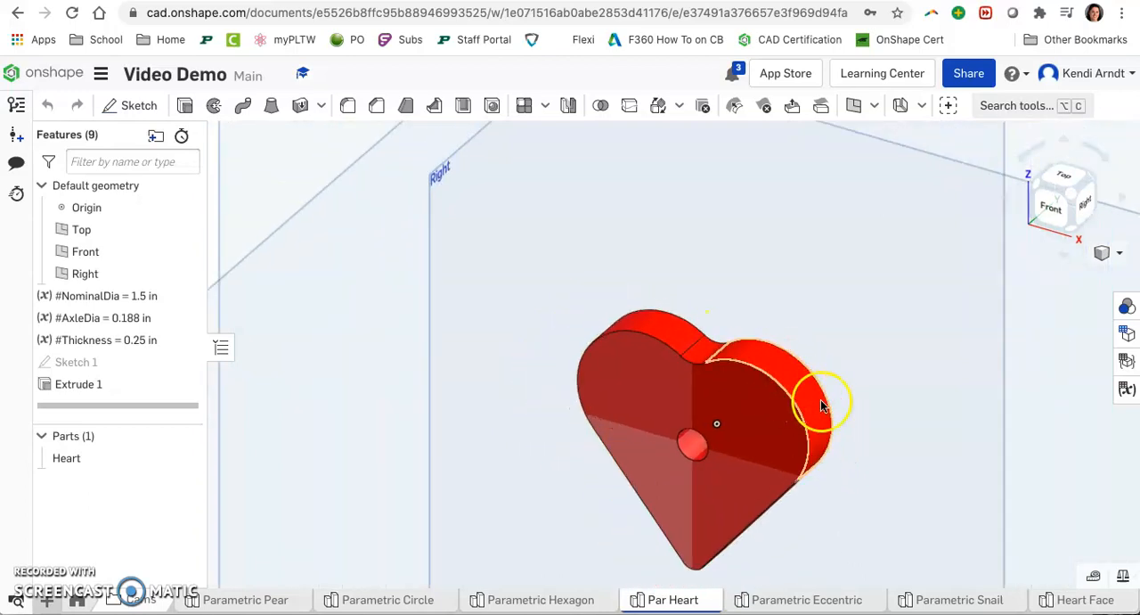
middle_click_drag(827, 429, 729, 287)
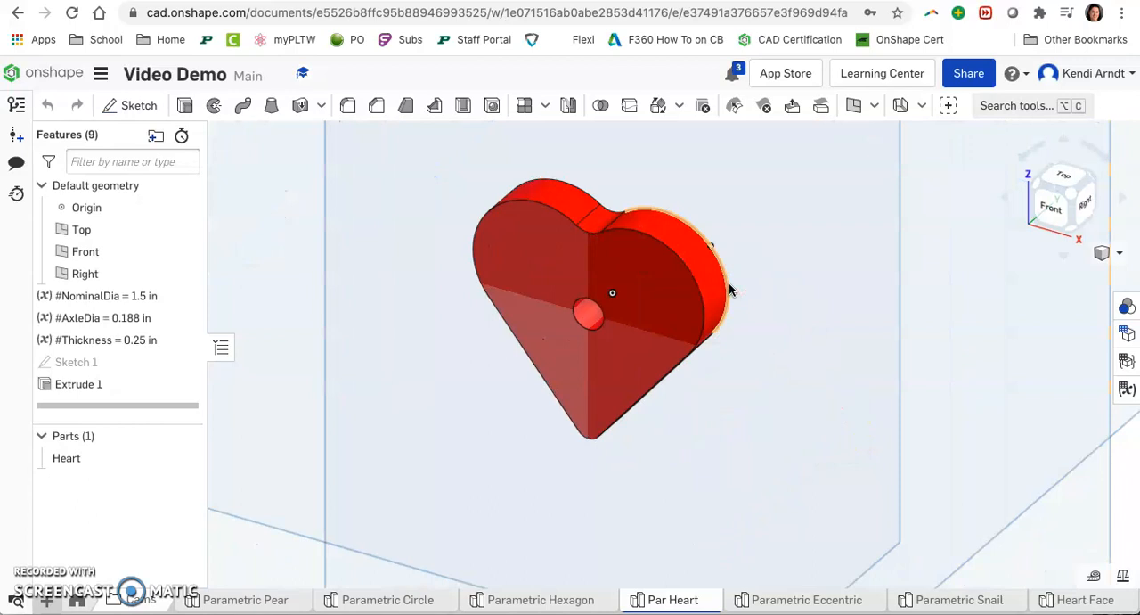
left_click(626, 290)
left_click(606, 317)
left_click(555, 252)
left_click(338, 494)
left_click(259, 602)
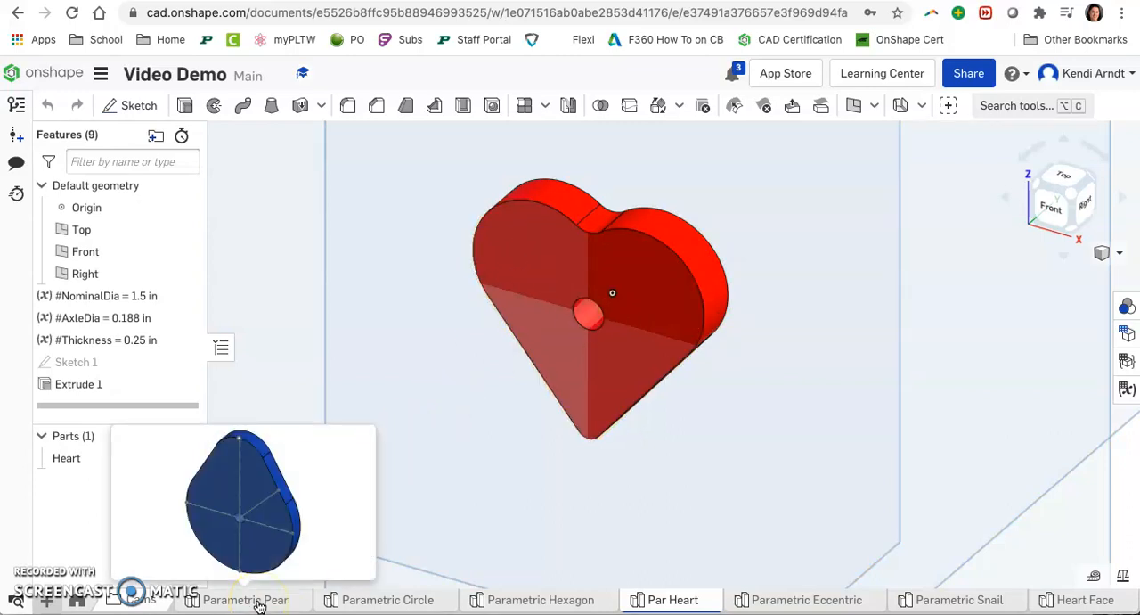
left_click(259, 601)
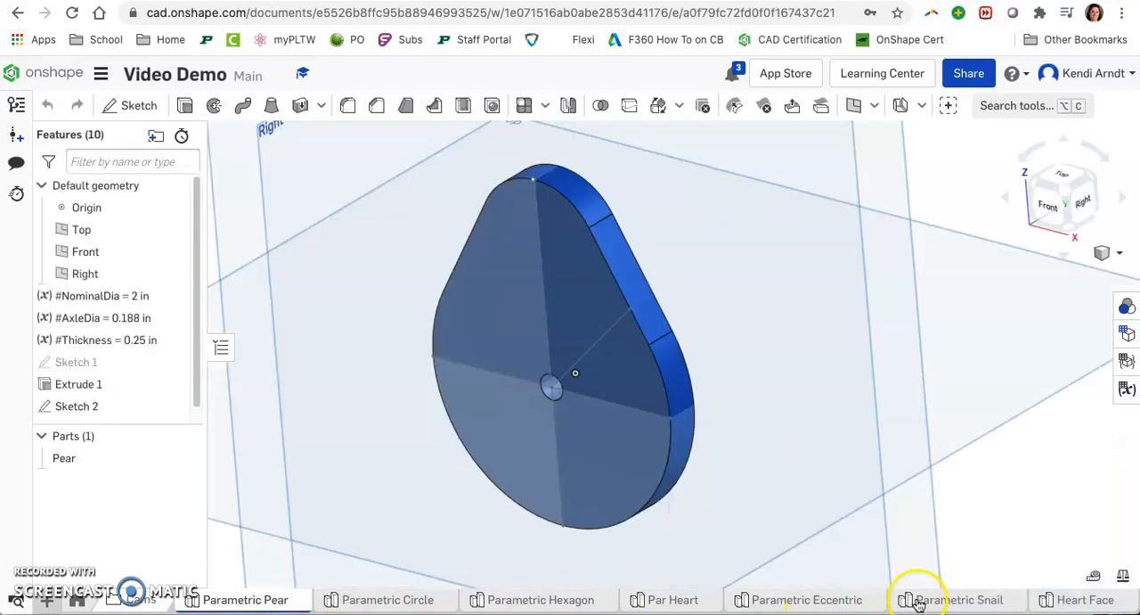
mouse_move(918, 604)
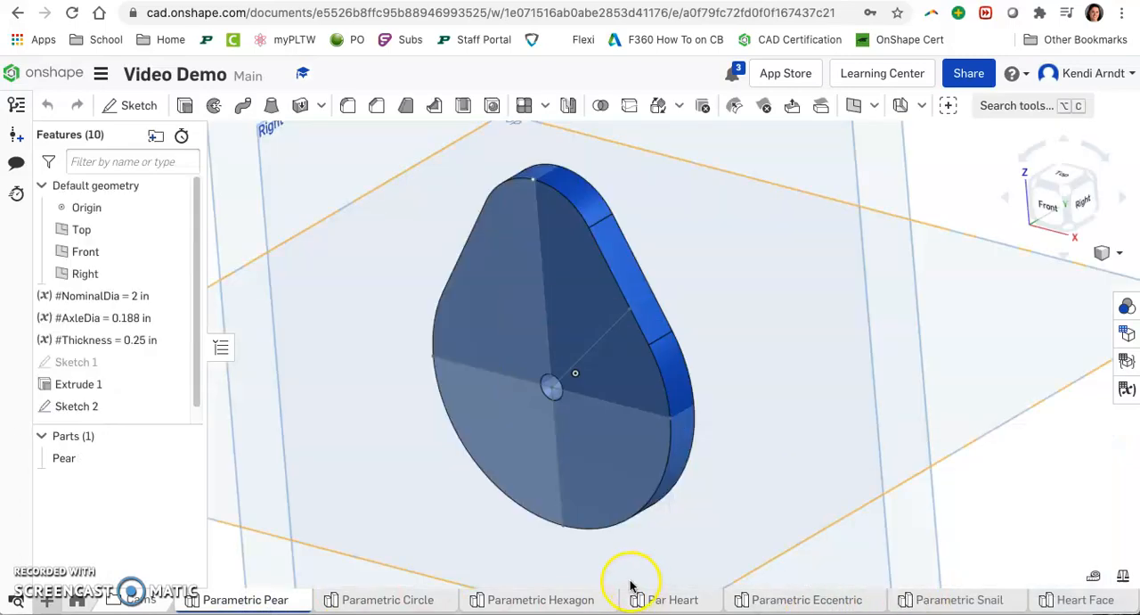
mouse_move(1002, 606)
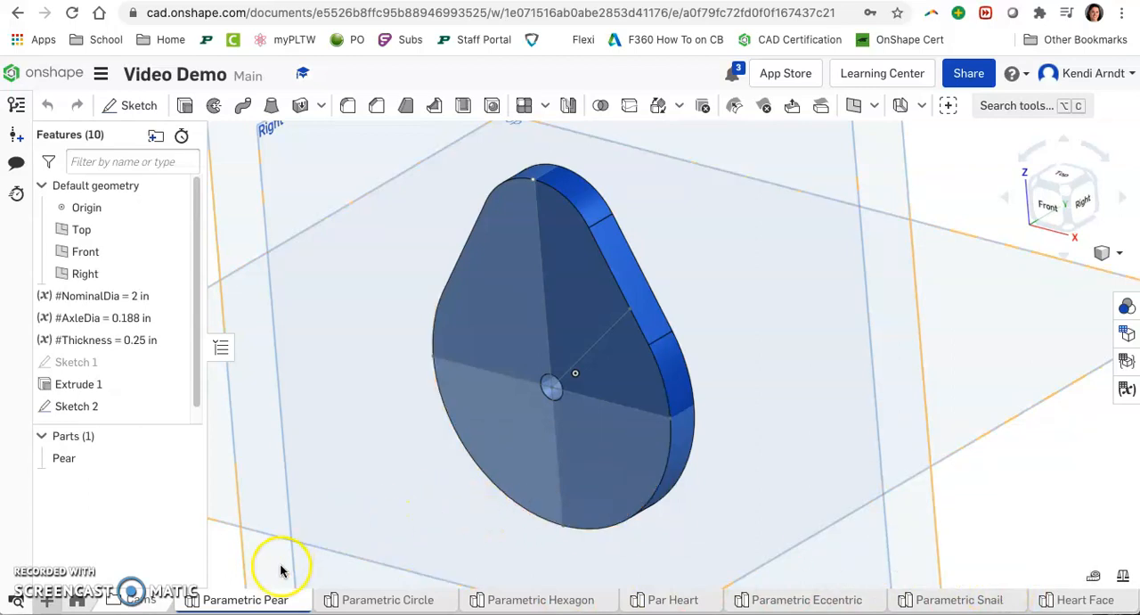
Step: Delete Sketch 2 from the pear's feature list
scroll(485, 431, "down", 2)
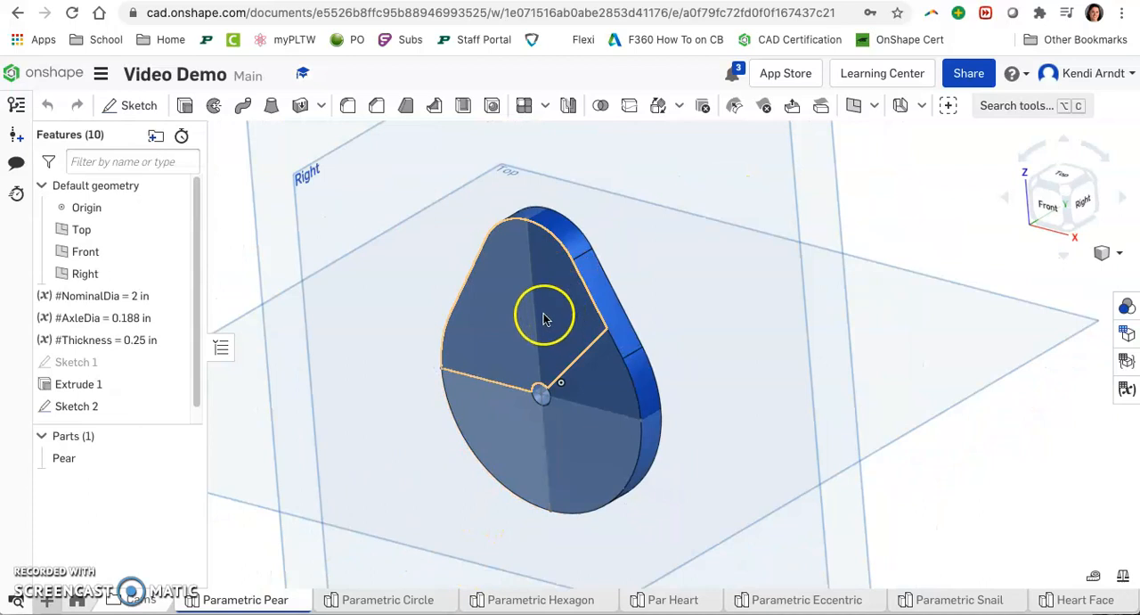
left_click(102, 404)
key("Delete")
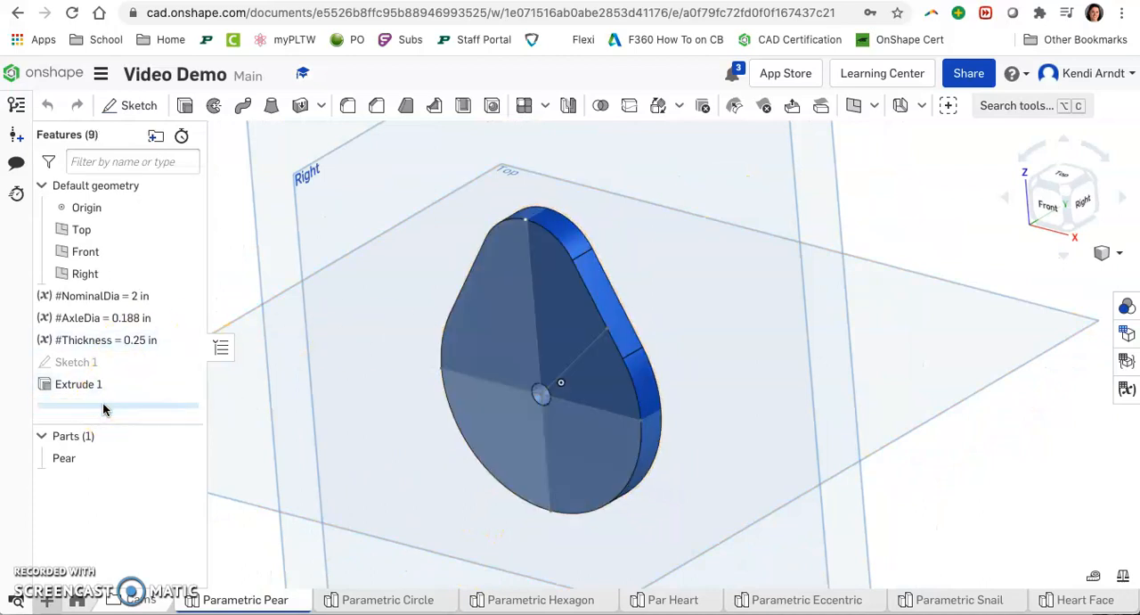
Step: Hide the Top, Front and Right default planes
left_click(186, 230)
left_click(185, 252)
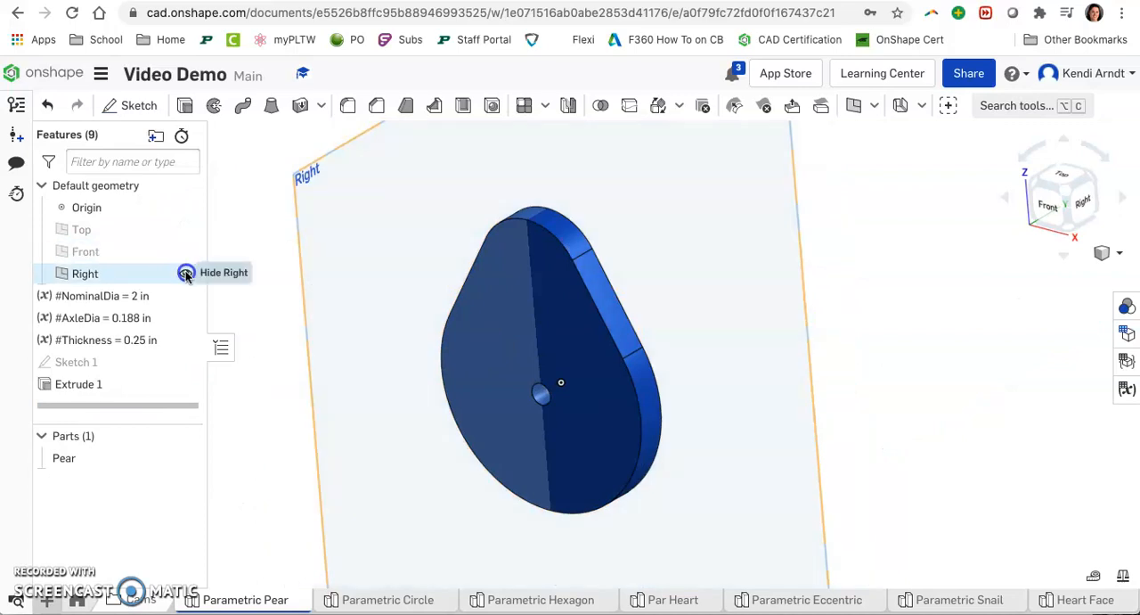
left_click(185, 274)
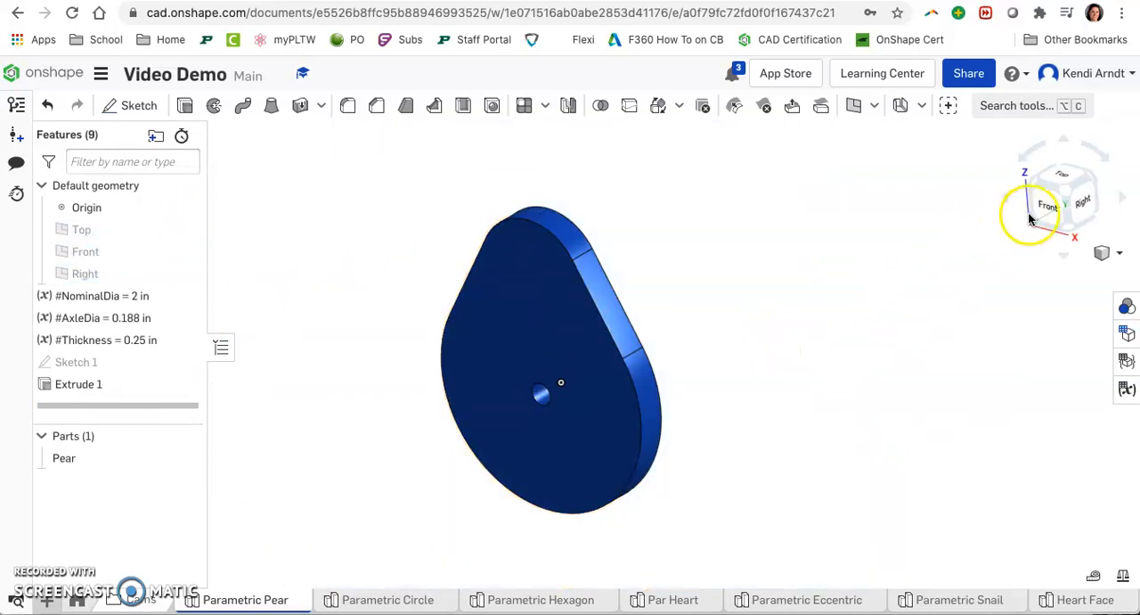
Step: Rename the Pear part to Pear (Real)
right_click_drag(711, 364, 796, 311)
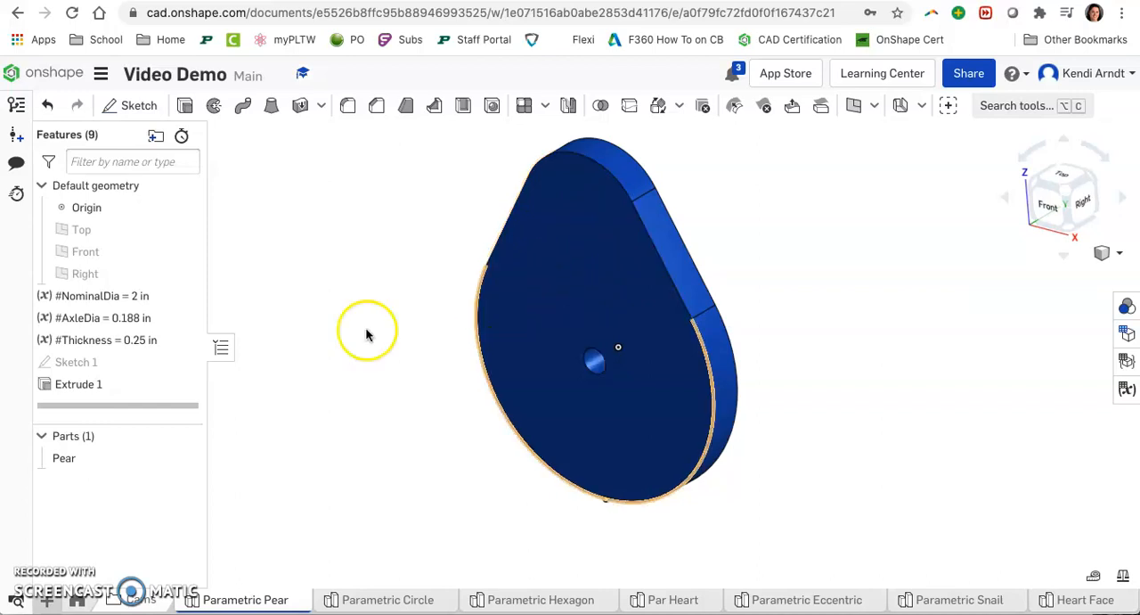
right_click(101, 459)
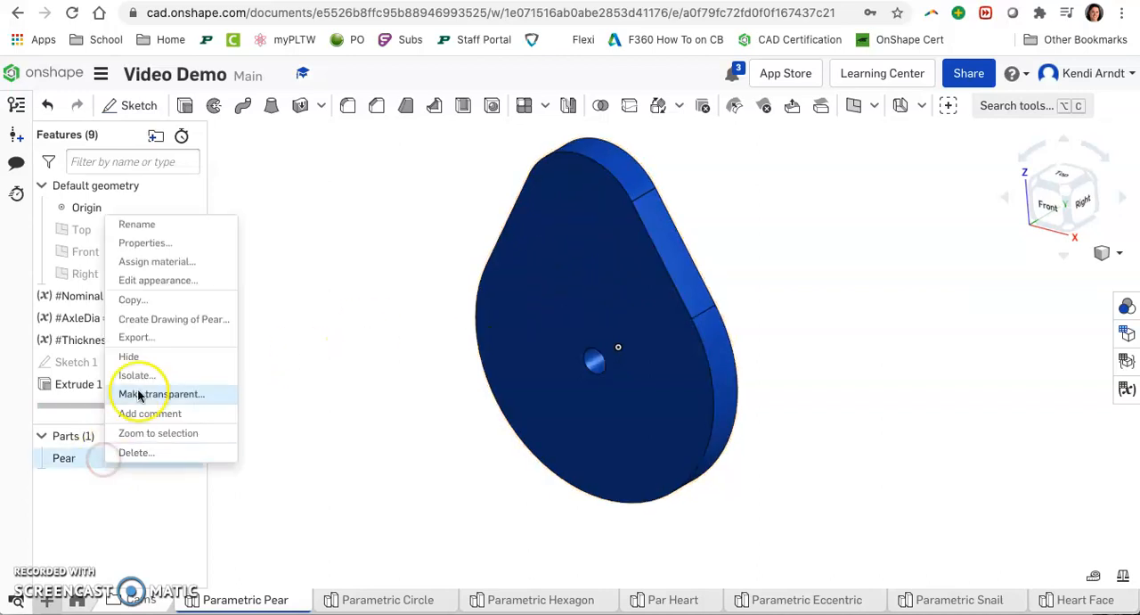
left_click(138, 224)
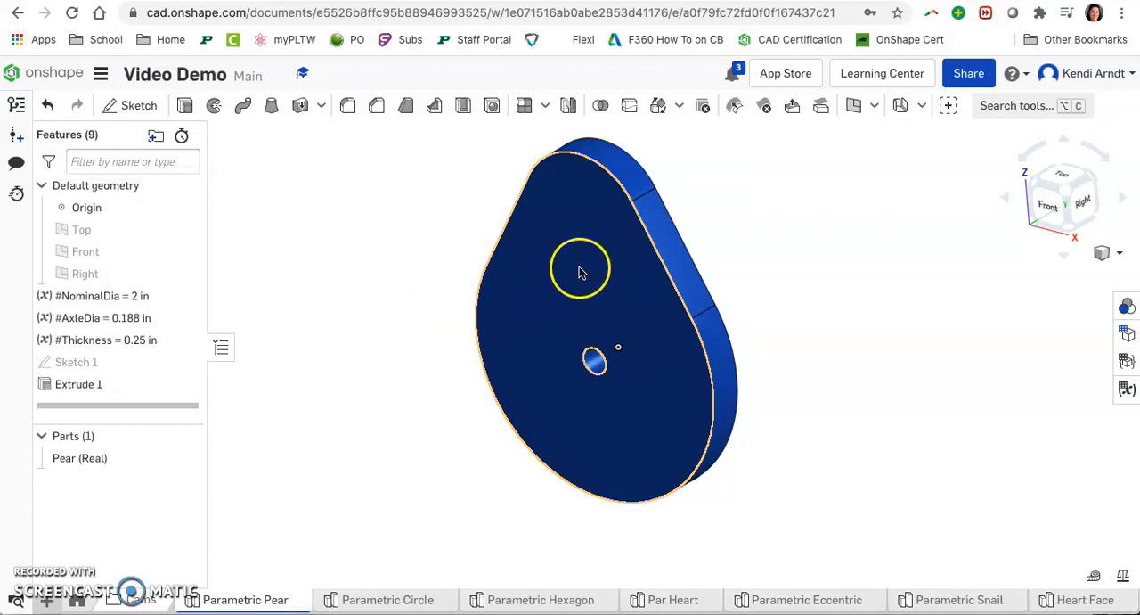
Step: Start a new sketch on the pear's front face and view it face-on
left_click(138, 105)
left_click(583, 274)
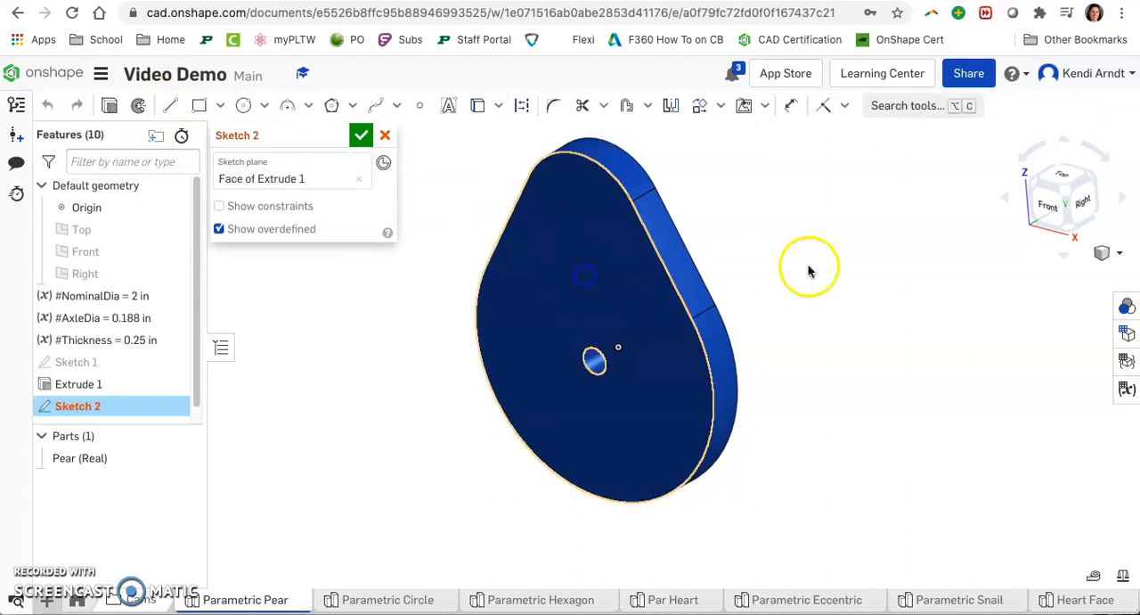
key("n")
scroll(882, 356, "up", 1)
mouse_move(882, 356)
middle_mouse_down()
mouse_move(852, 360)
mouse_move(872, 351)
middle_mouse_up()
scroll(852, 357, "down", 2)
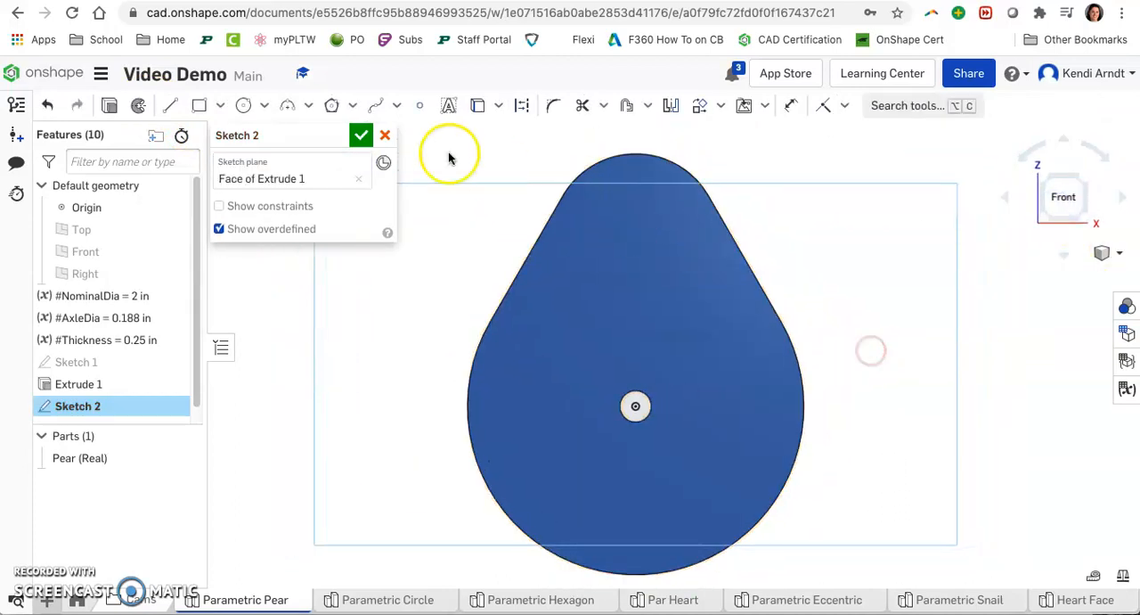
Step: Trace a closed spline around the pear cam's outline on the sketch face using the Spline tool
left_click(378, 109)
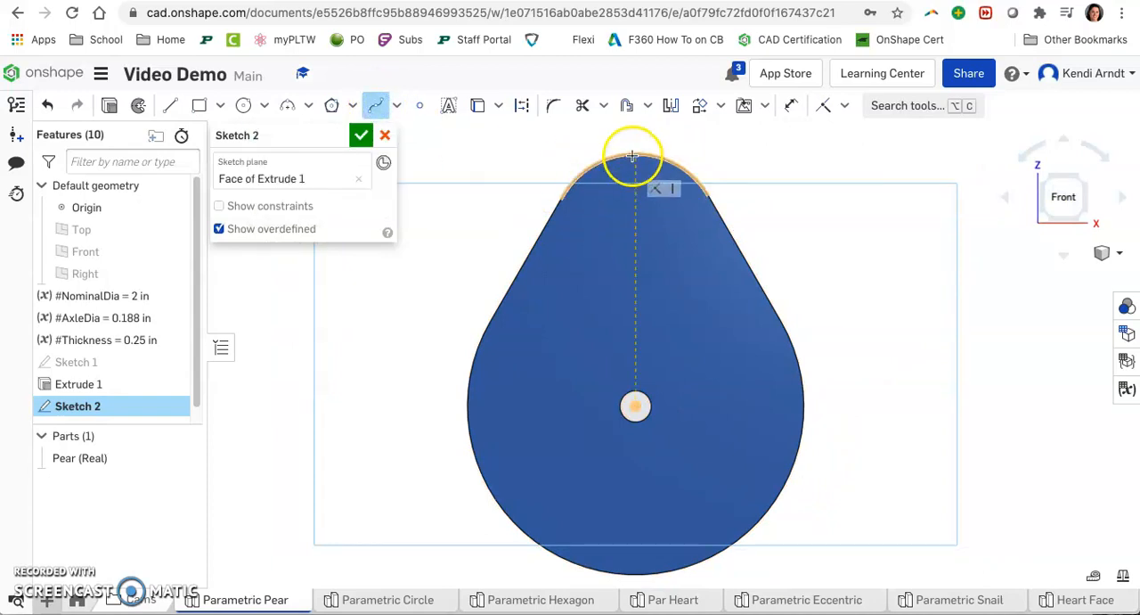
left_click(635, 153)
left_click(583, 169)
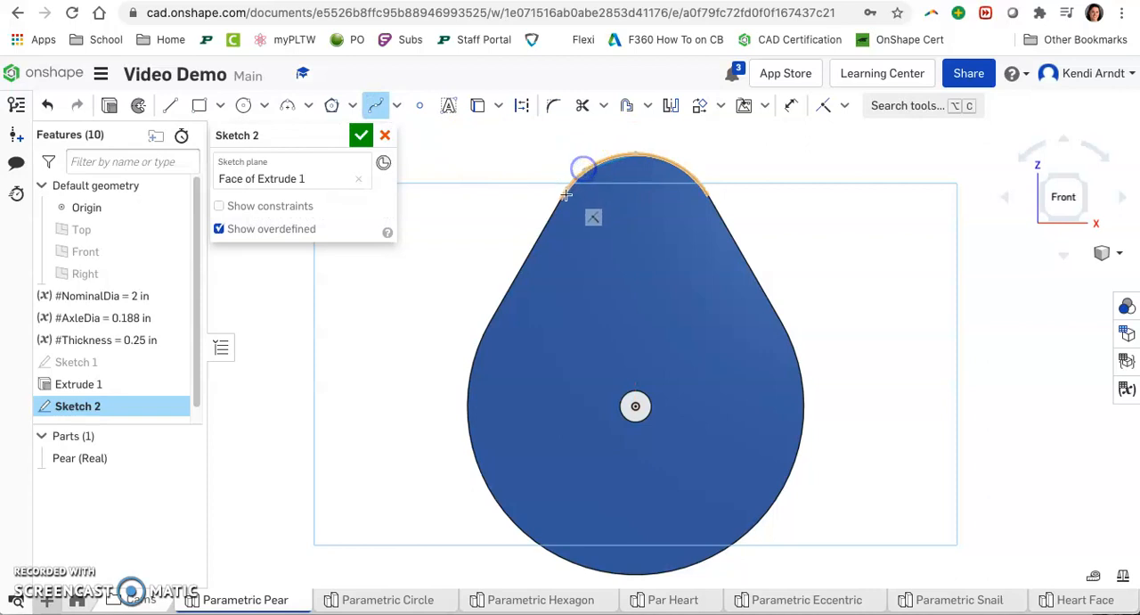
left_click(550, 214)
left_click(517, 275)
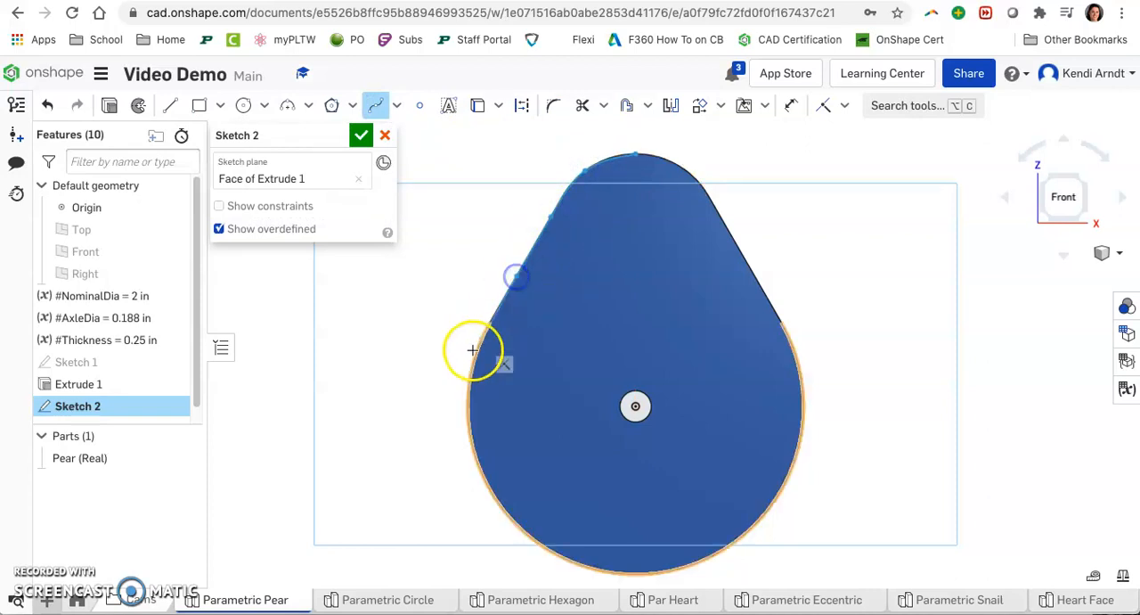
left_click(475, 356)
left_click(468, 433)
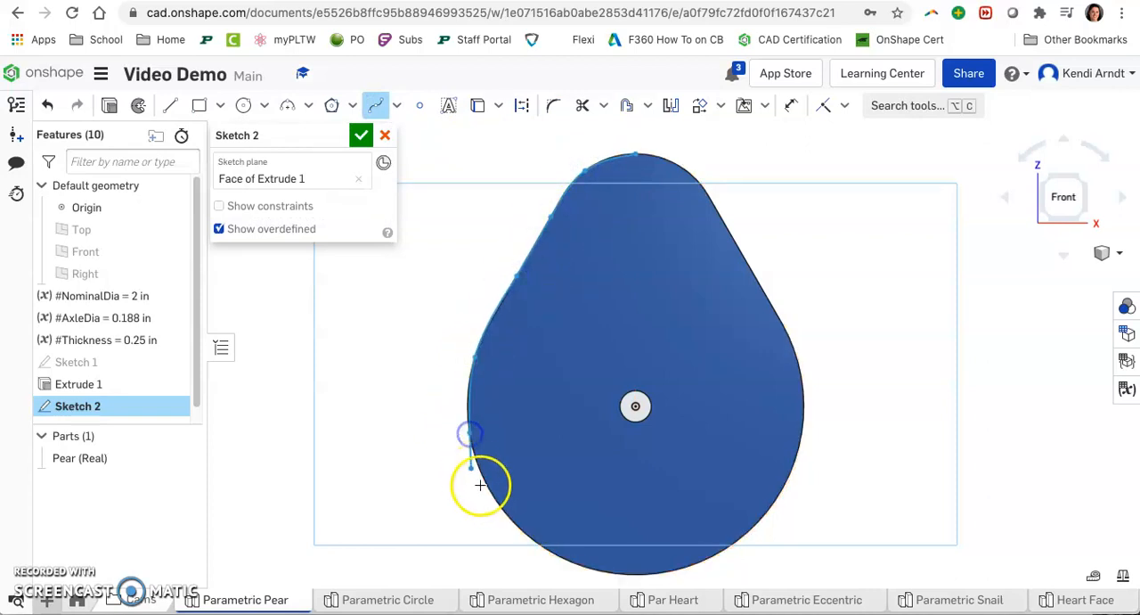
left_click(529, 536)
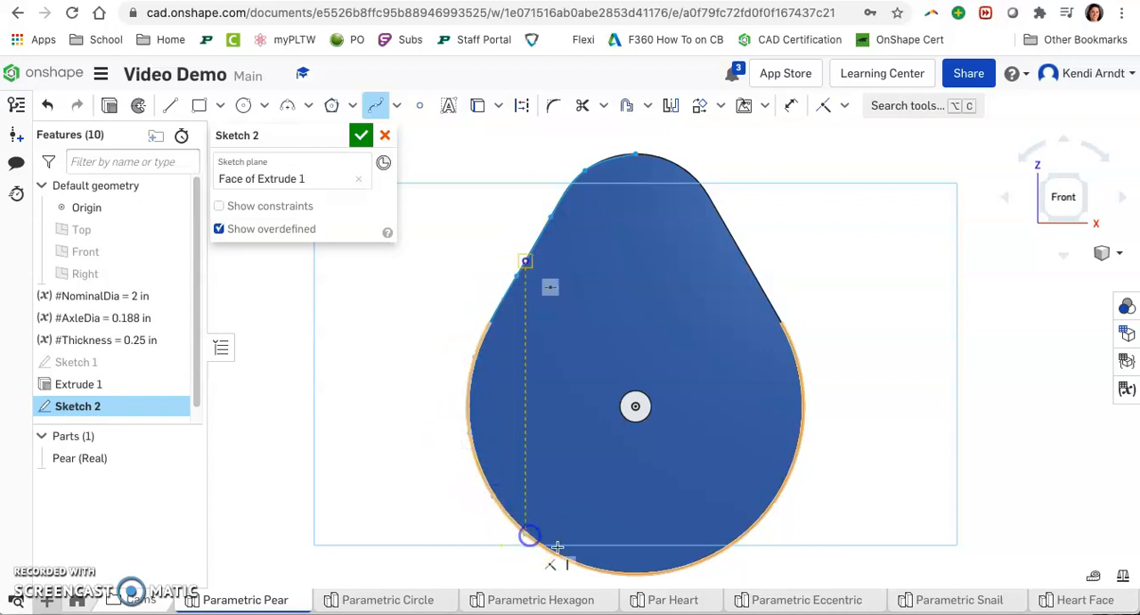
left_click(577, 558)
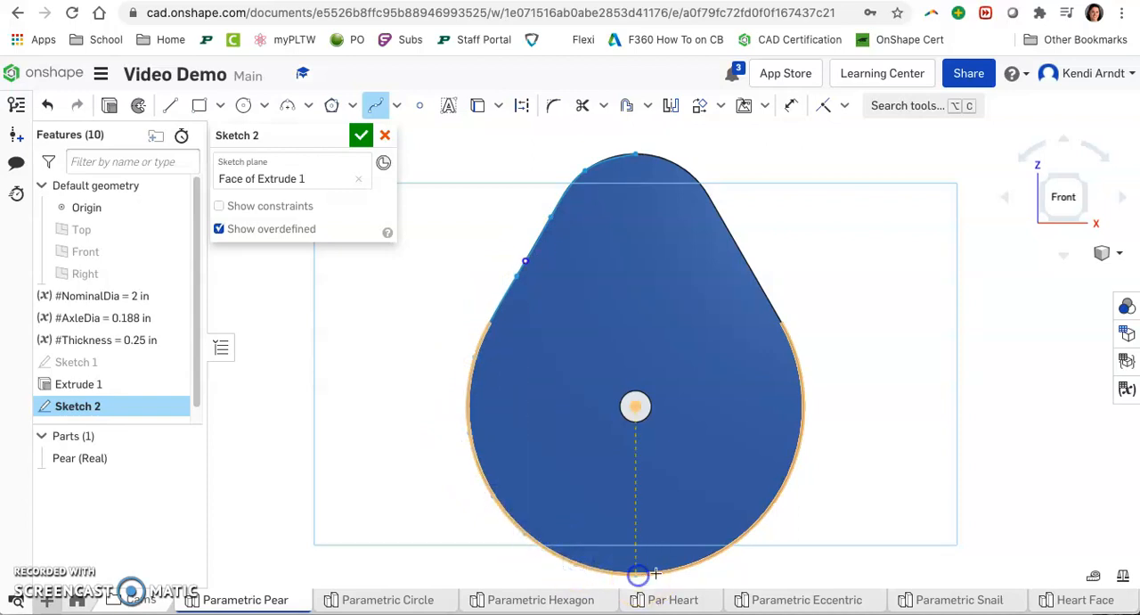
left_click(740, 537)
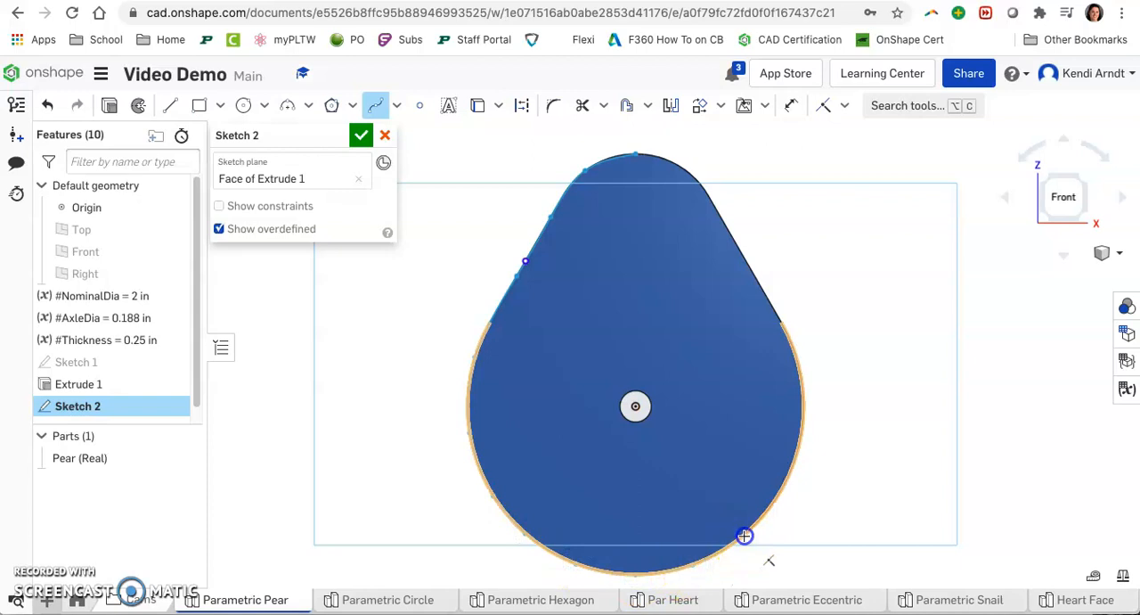
left_click(806, 418)
left_click(795, 358)
left_click(758, 282)
left_click(724, 217)
left_click(690, 175)
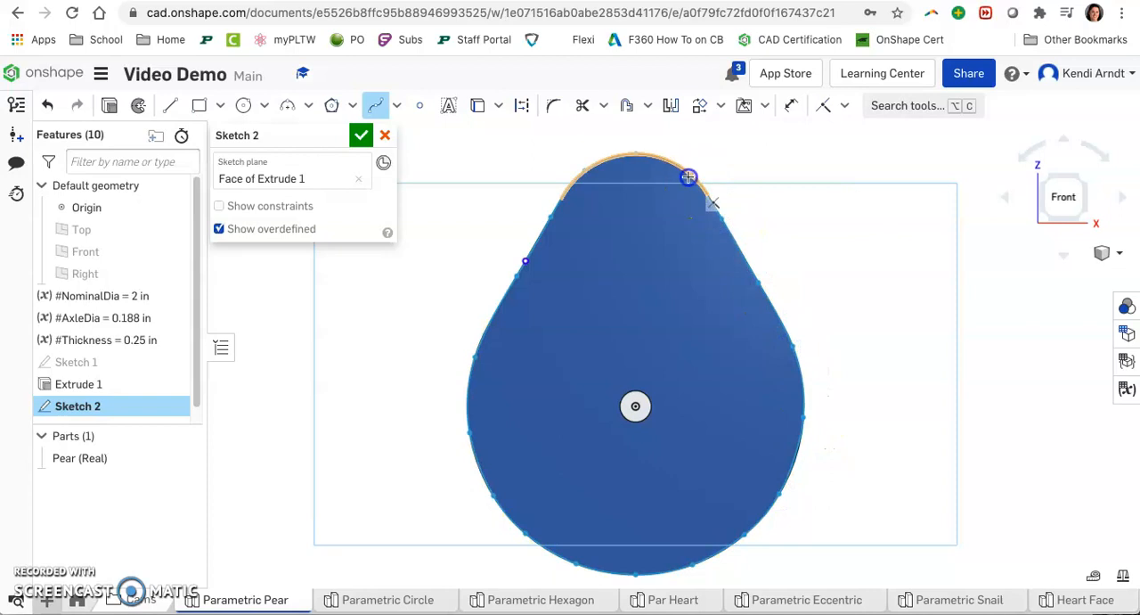
left_click(639, 154)
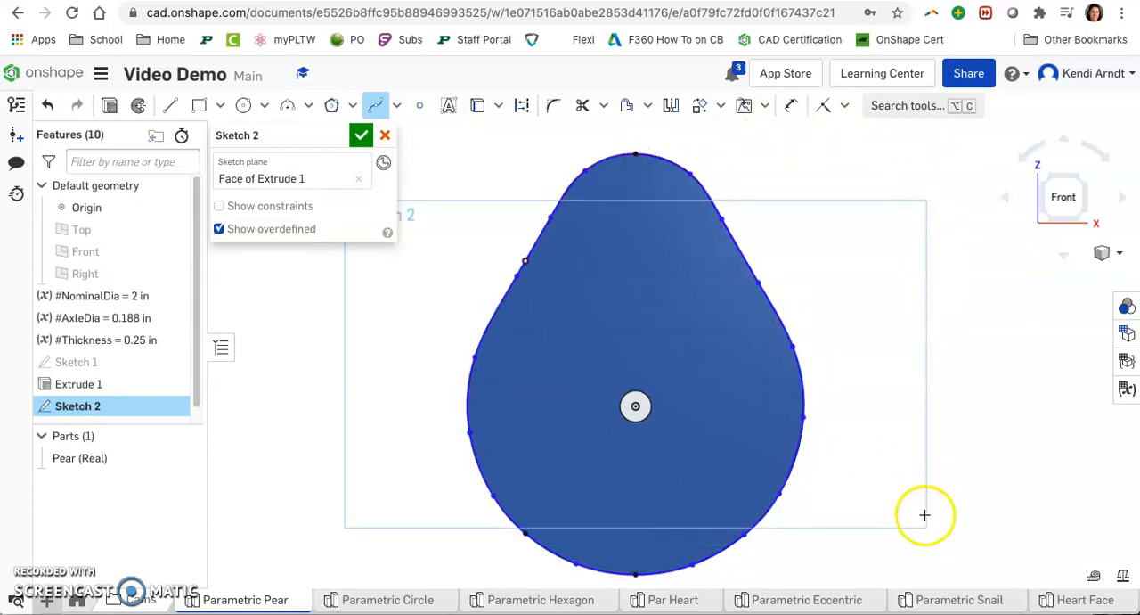
key("Escape")
Step: Hide the Pear (Real) part and delete excess control points along the spline's upper and left side
left_click(183, 458)
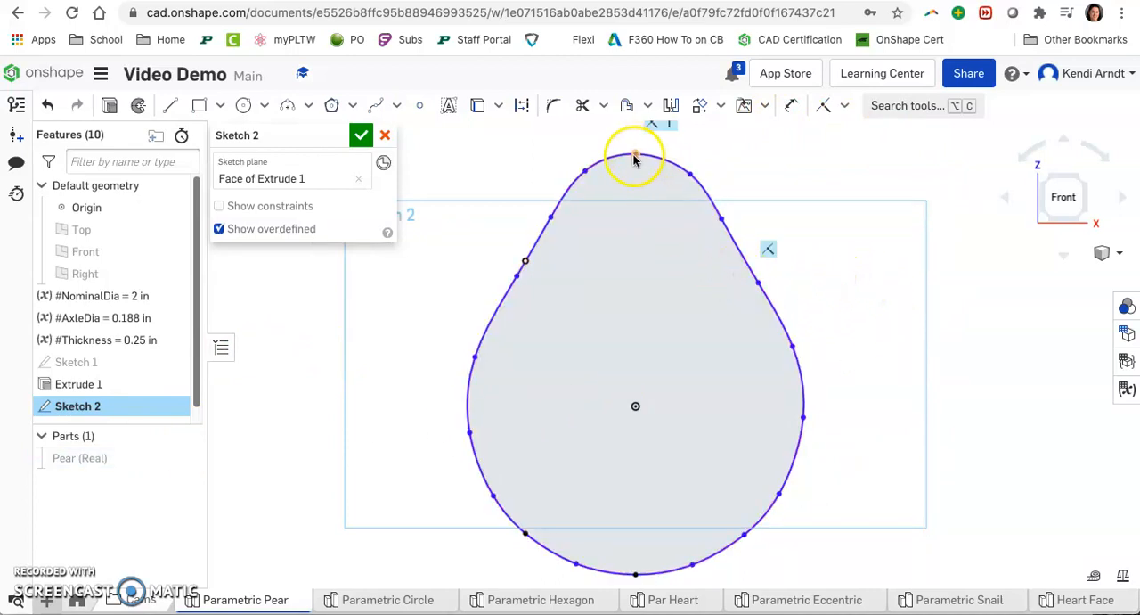
scroll(634, 158, "down", 2)
middle_click_drag(642, 168, 654, 237)
left_click(666, 193)
left_click(603, 237)
left_click(587, 210)
left_click(571, 277)
left_click(536, 271)
key("Delete")
left_click(515, 325)
key("Delete")
left_click(505, 404)
left_click(509, 371)
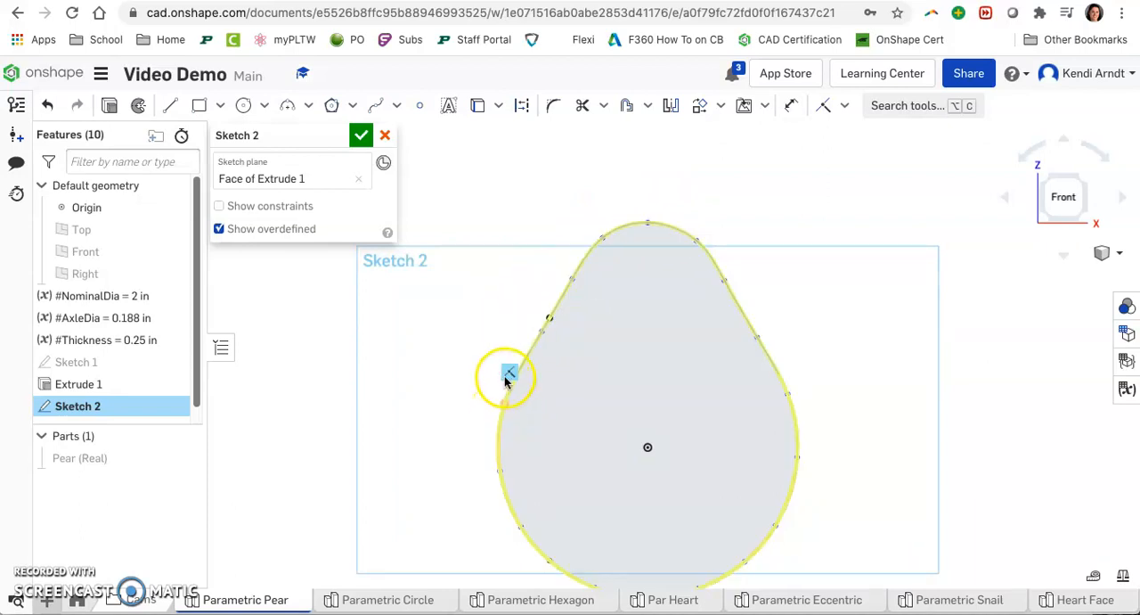
key("Delete")
mouse_move(504, 469)
left_click(521, 442)
key("Delete")
mouse_move(524, 528)
left_click(494, 511)
mouse_move(554, 558)
key("Delete")
Step: Delete excess control points along the spline's bottom and right side
middle_click_drag(569, 545, 576, 485)
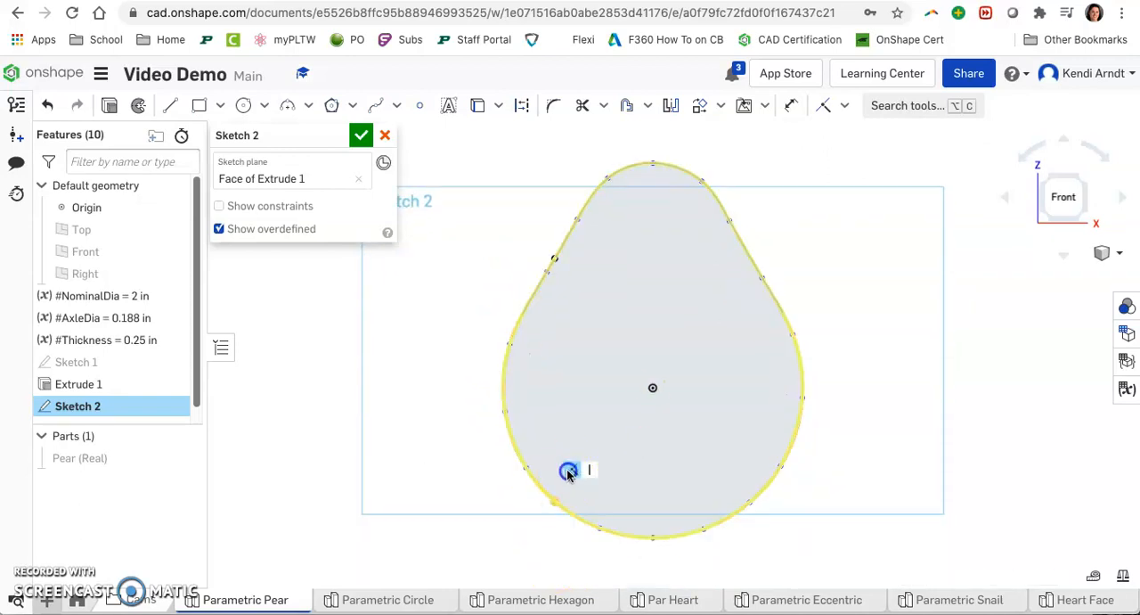
mouse_move(603, 531)
left_click(627, 505)
key("Delete")
mouse_move(657, 534)
left_click(677, 514)
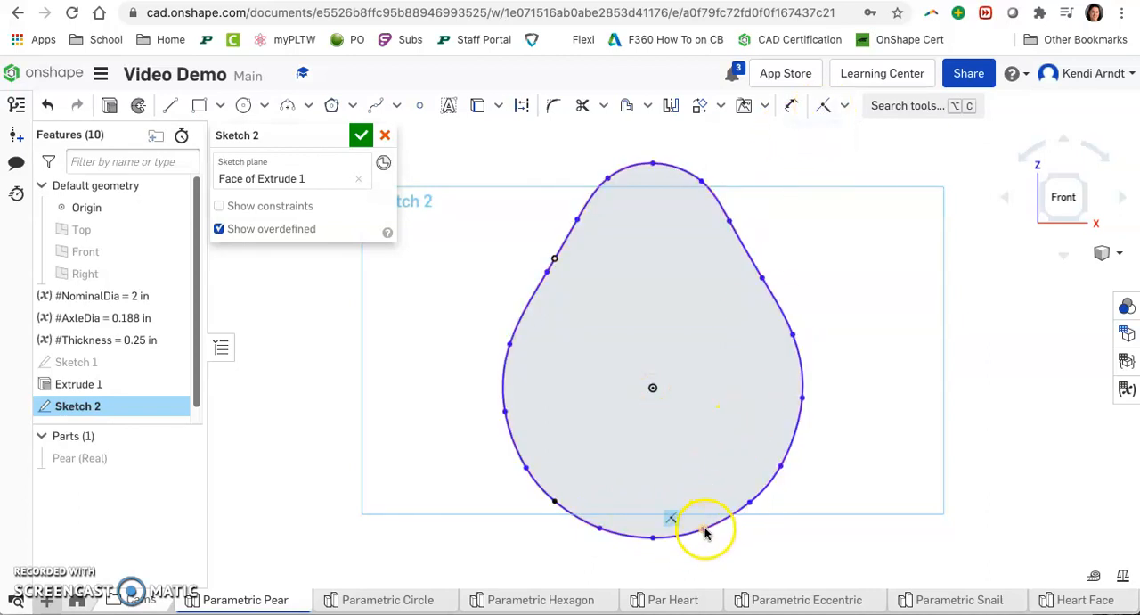
left_click(751, 504)
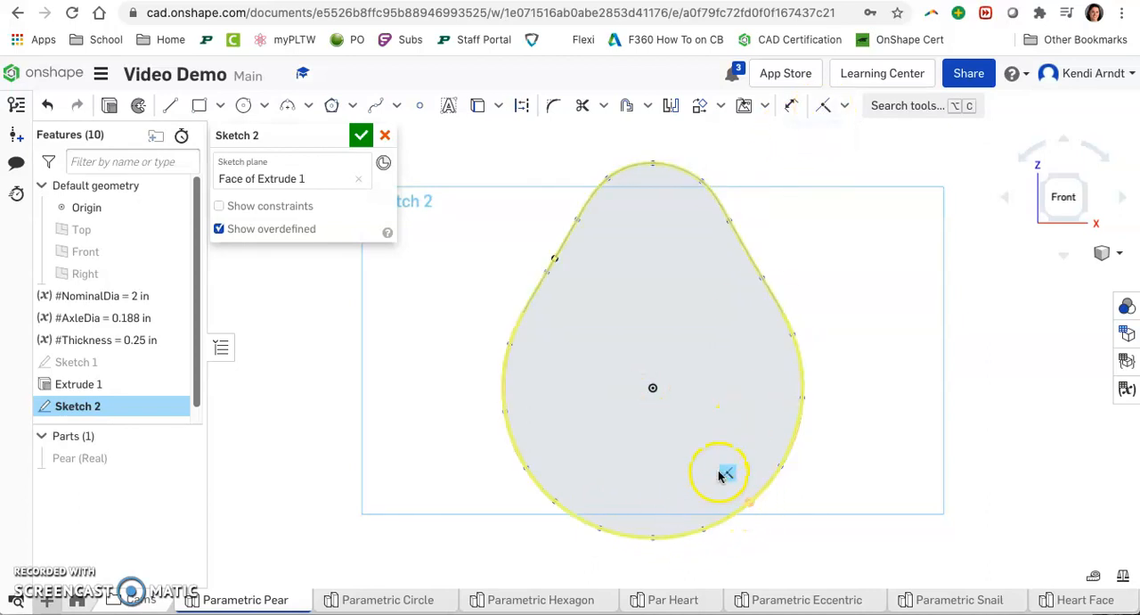
left_click(728, 473)
key("Delete")
left_click(777, 437)
key("Delete")
left_click(771, 377)
key("Delete")
left_click(771, 309)
key("Delete")
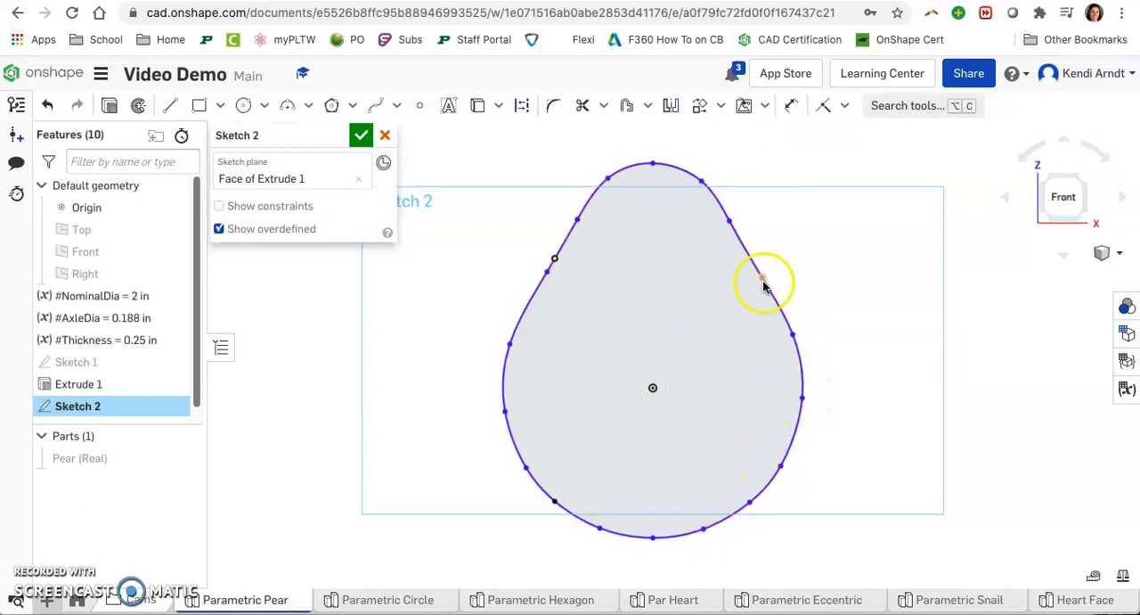
left_click(787, 267)
key("Delete")
left_click(745, 196)
left_click(746, 194)
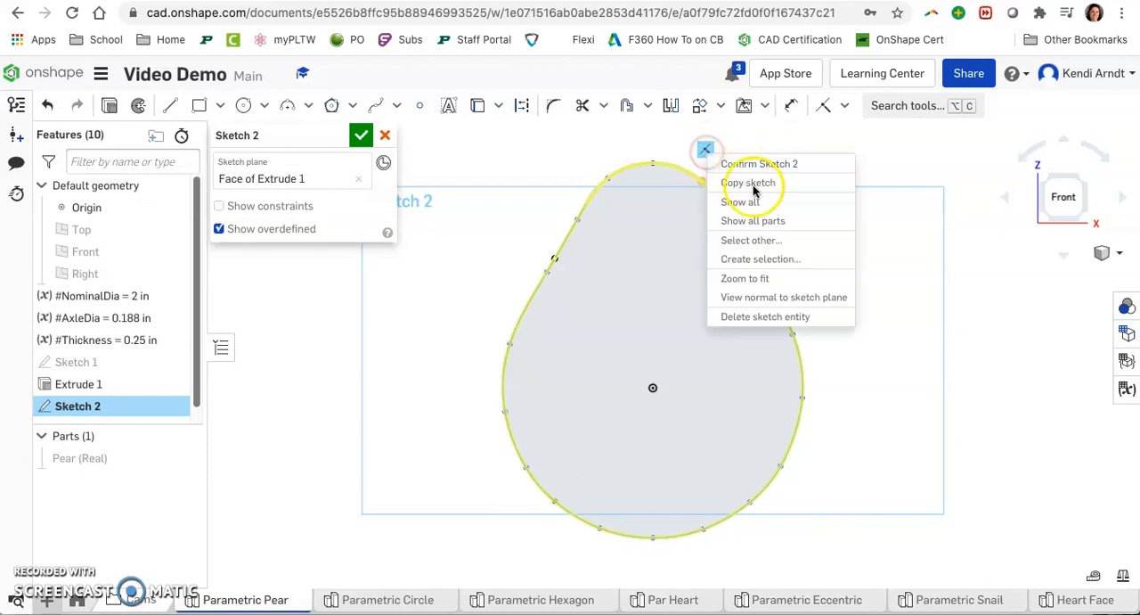
left_click(801, 318)
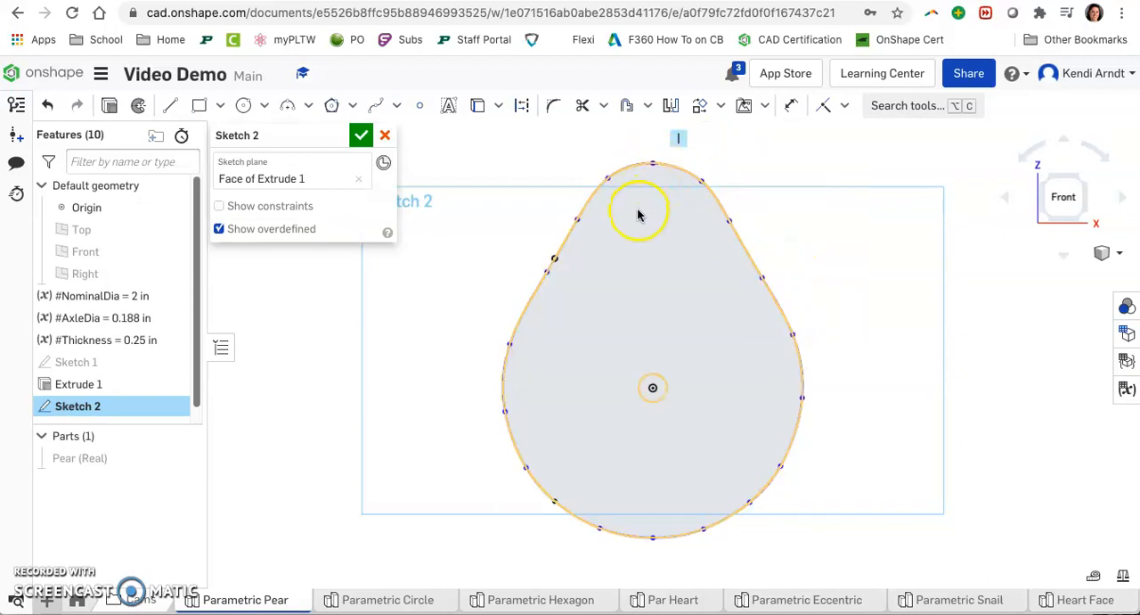
Step: Drag the spline's left and bottom control points outward to reshape the profile
scroll(574, 285, "down", 2)
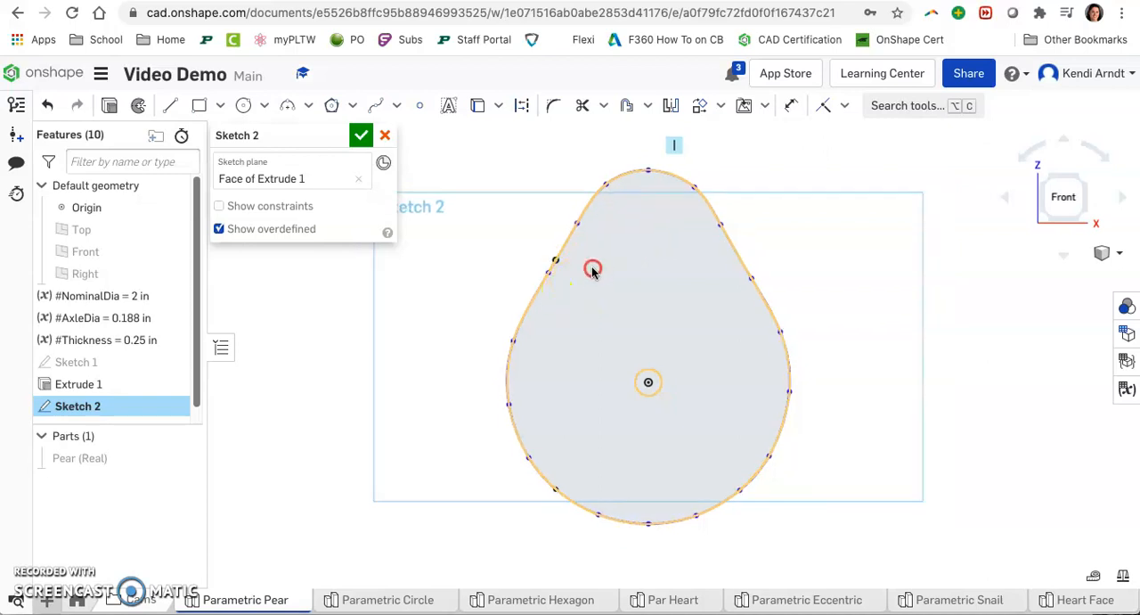
scroll(651, 201, "up", 2)
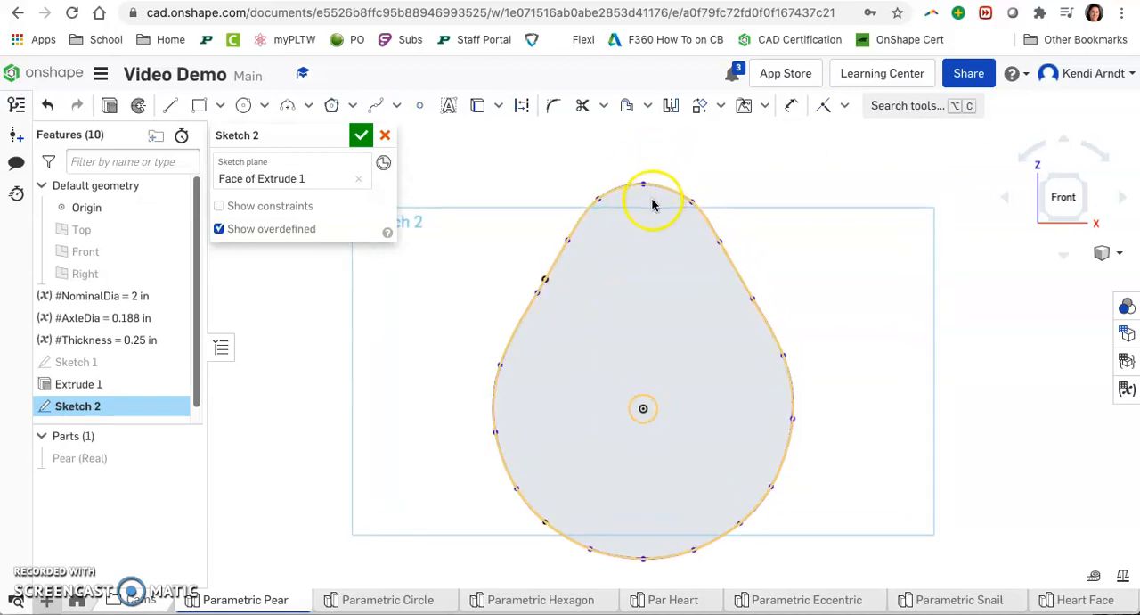
left_click_drag(644, 185, 646, 178)
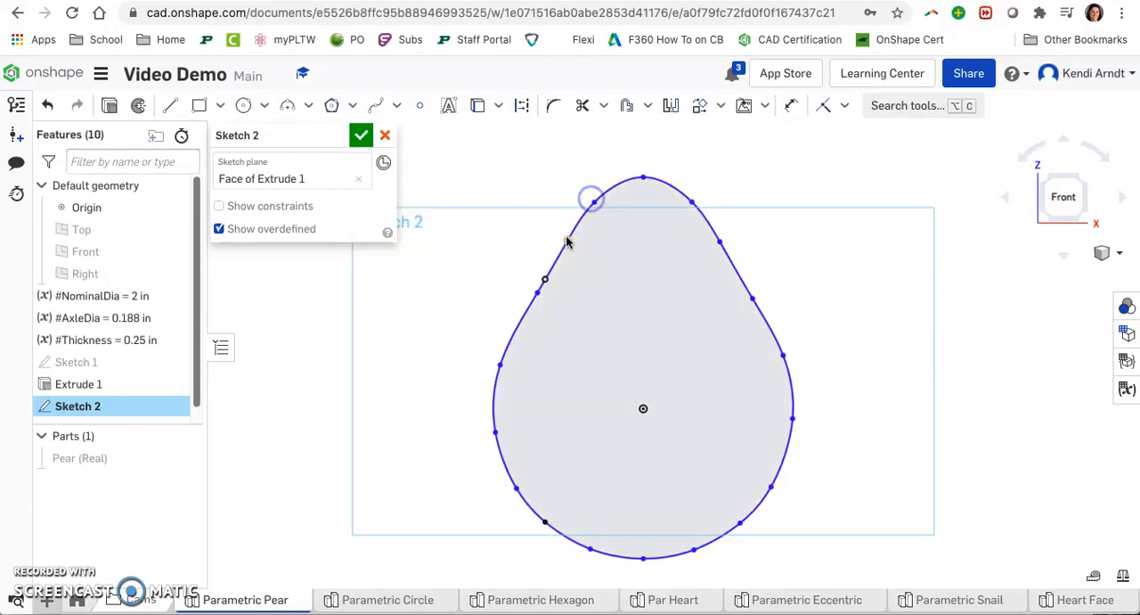
left_click_drag(567, 238, 559, 241)
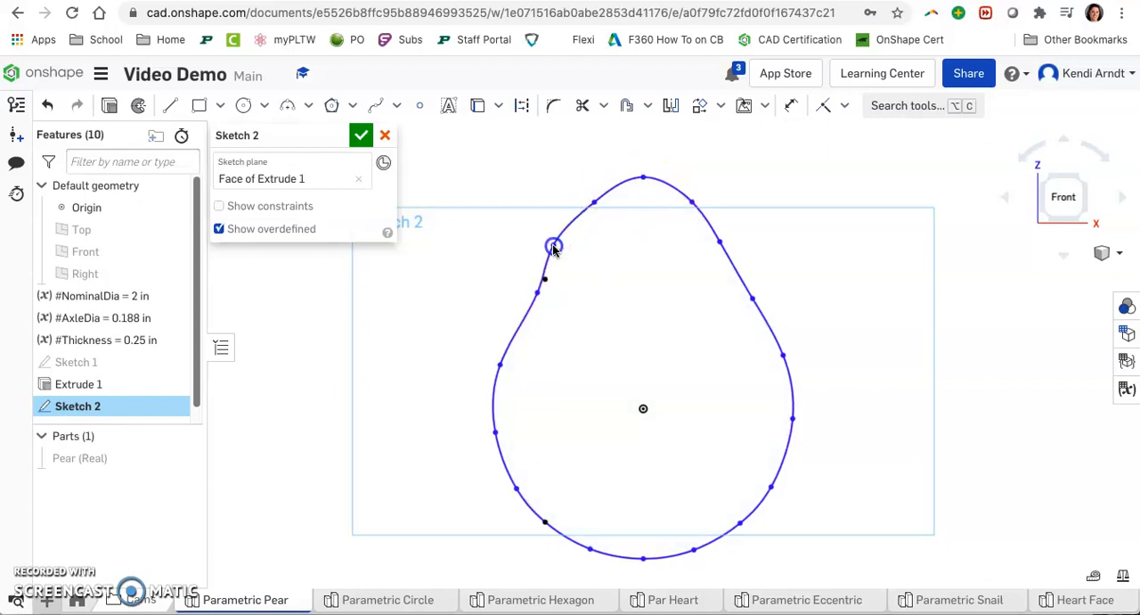
left_click_drag(536, 294, 525, 297)
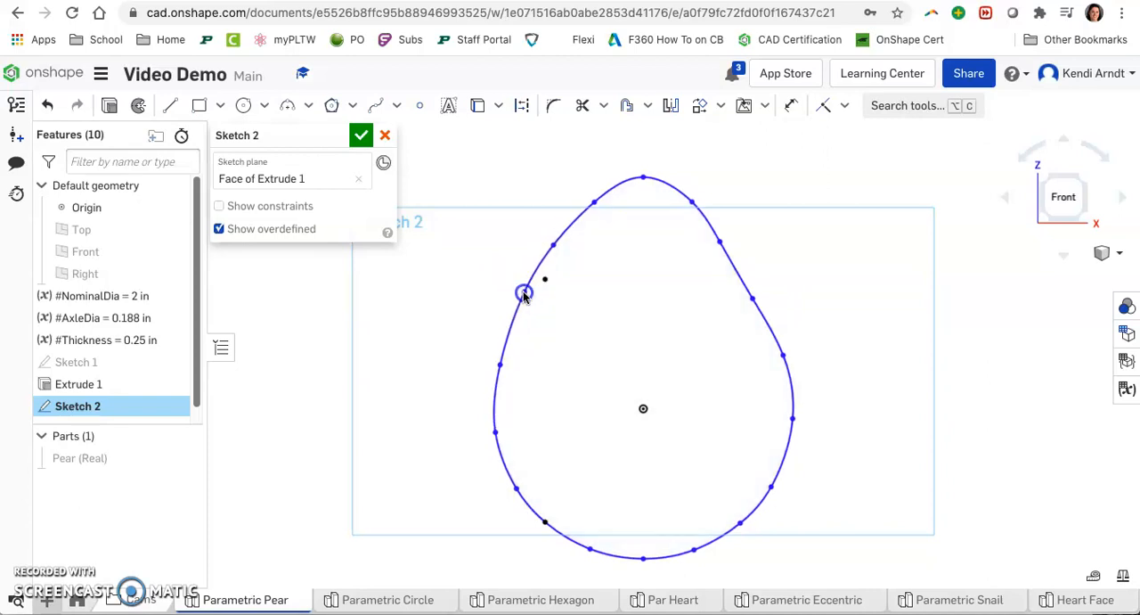
left_click_drag(500, 366, 493, 371)
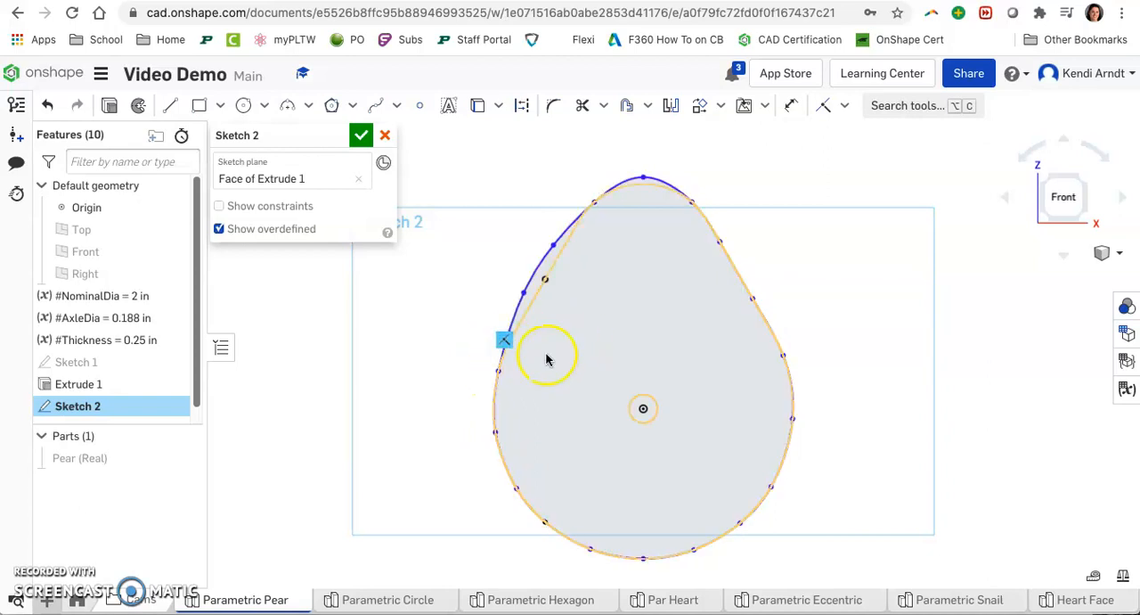
left_click_drag(499, 374, 494, 376)
left_click_drag(501, 436, 490, 443)
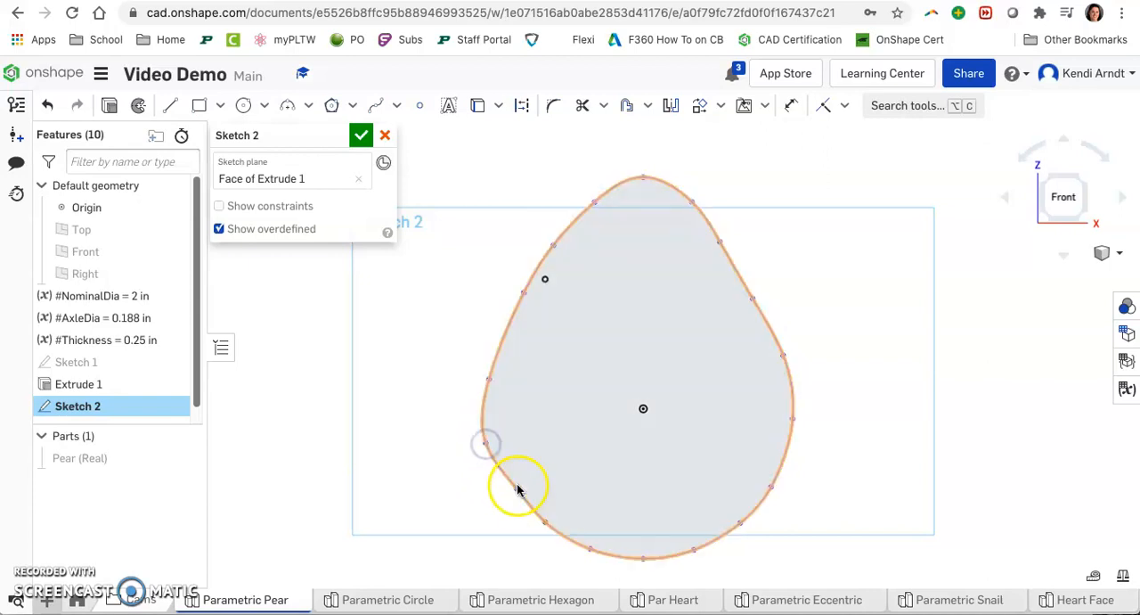
left_click_drag(514, 489, 543, 533)
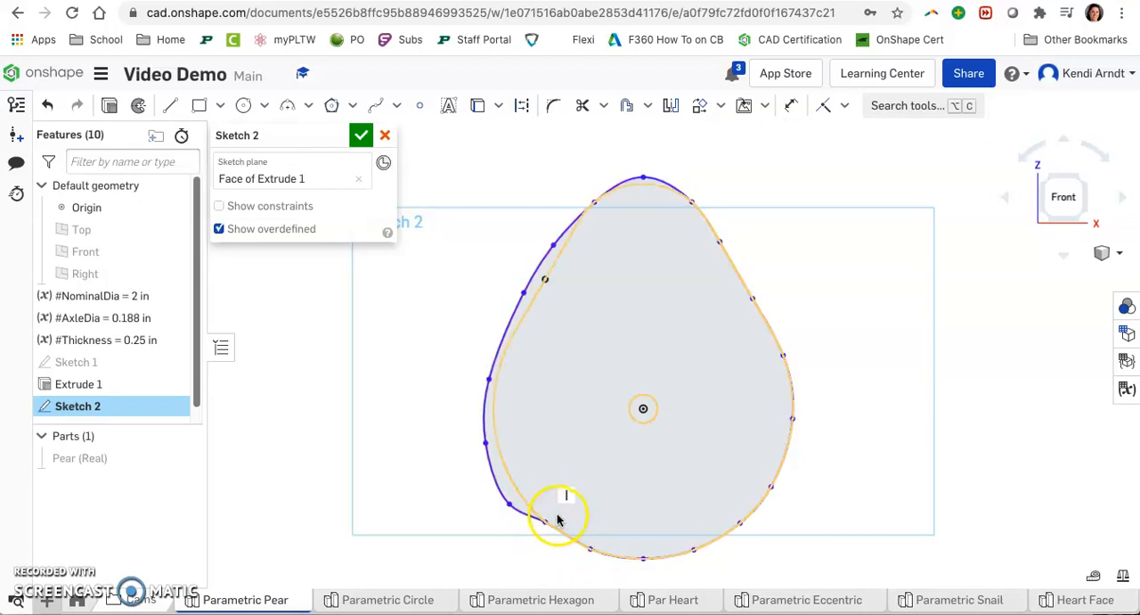
mouse_move(546, 522)
left_mouse_down()
mouse_move(537, 533)
mouse_move(645, 568)
mouse_move(747, 528)
left_mouse_up()
left_click_drag(772, 486, 754, 506)
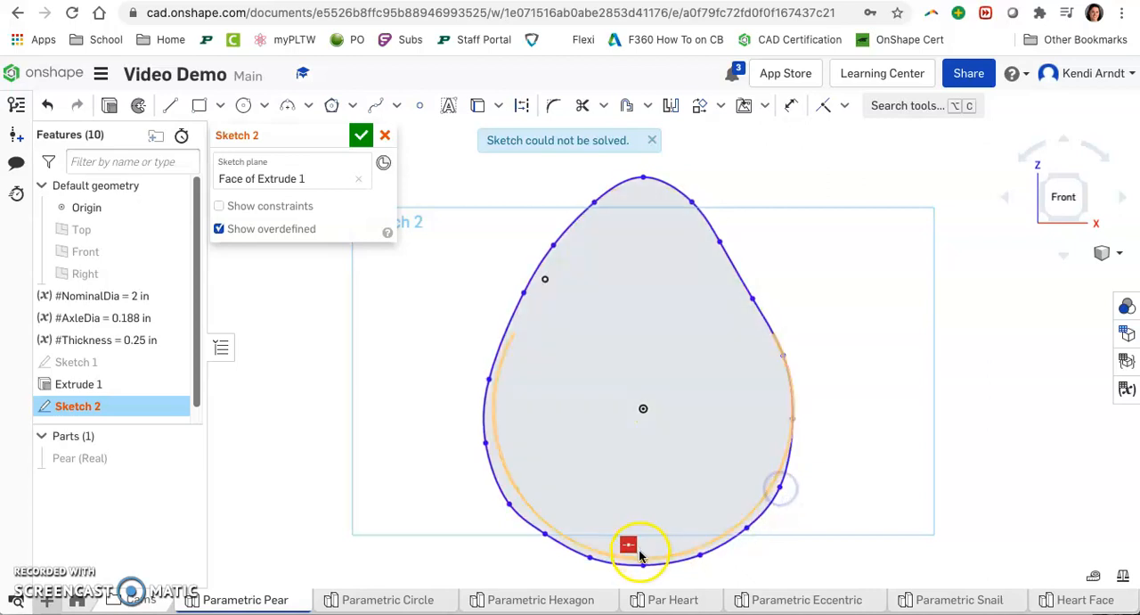
key("Delete")
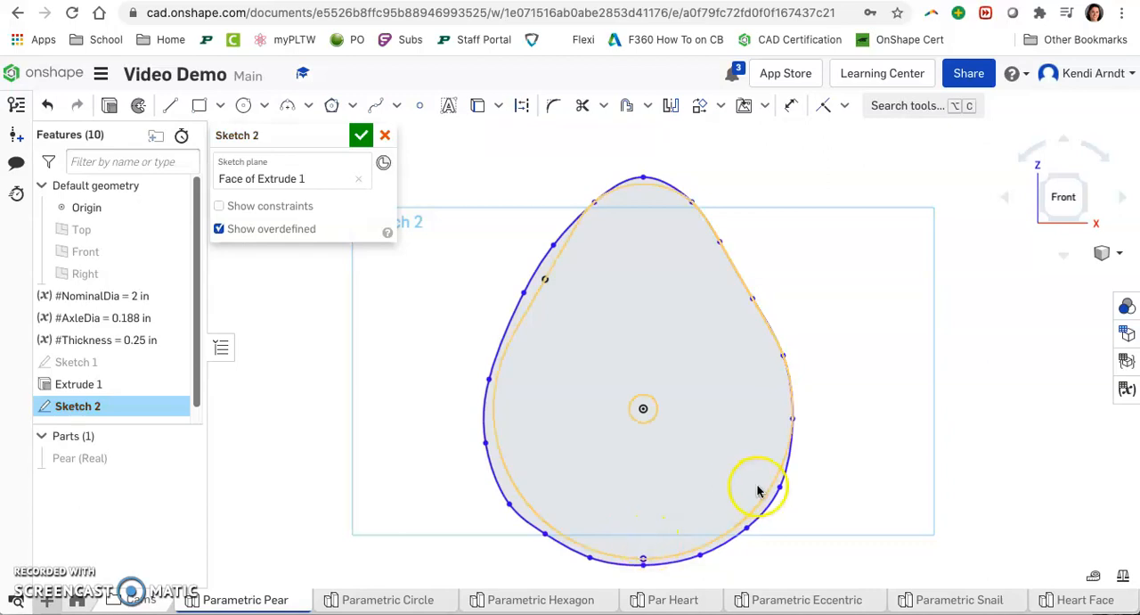
Step: Drag the spline's right-side control points outward to smooth the profile
left_click_drag(794, 423, 799, 421)
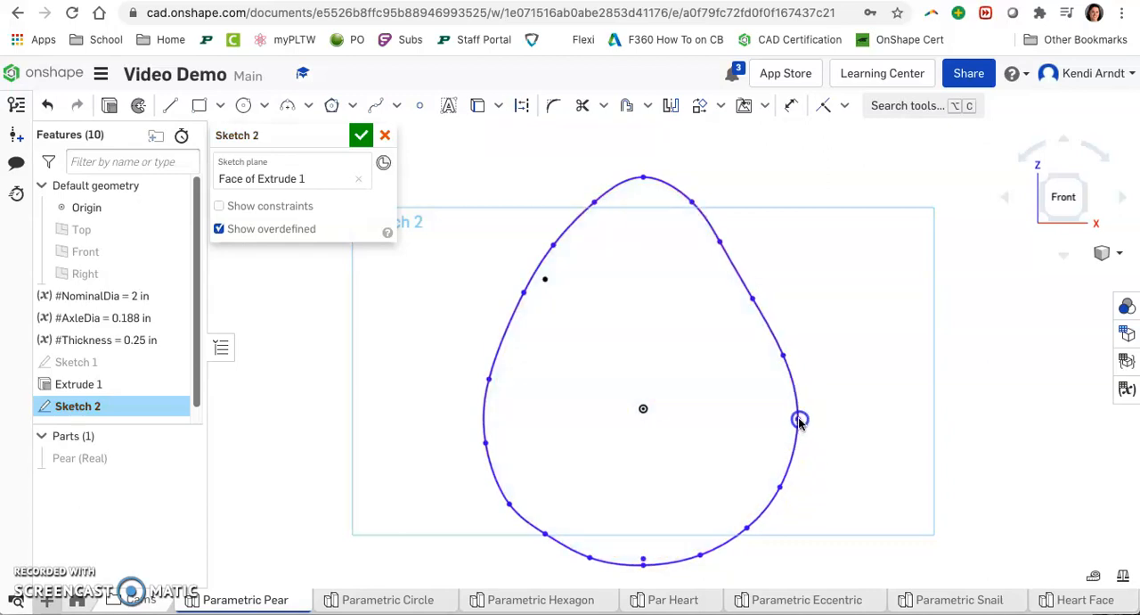
left_click_drag(784, 356, 791, 353)
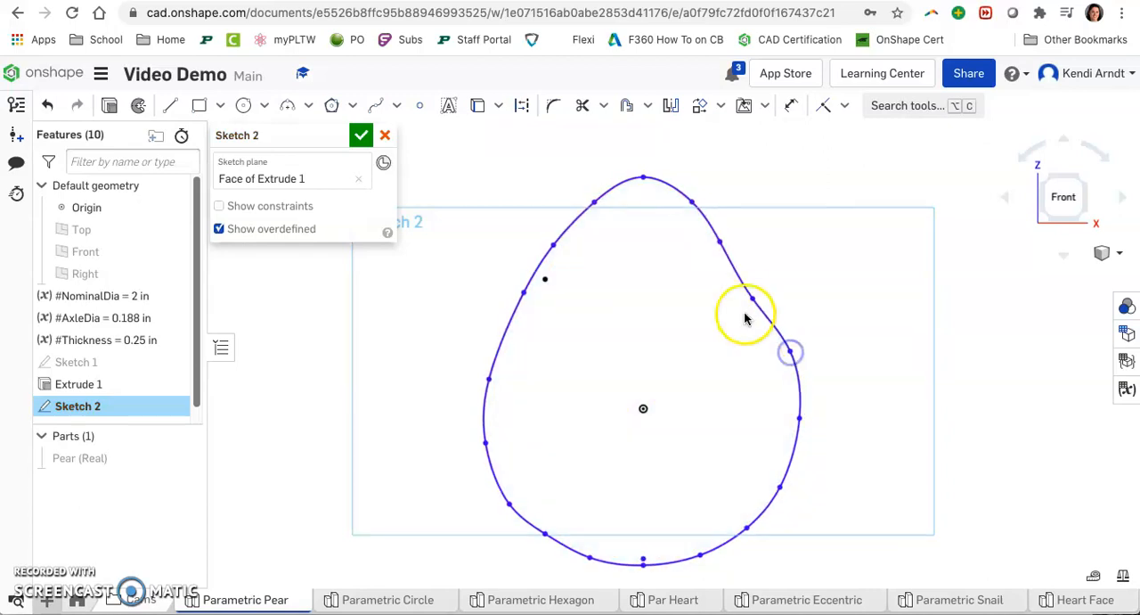
left_click_drag(753, 299, 760, 296)
left_click_drag(723, 245, 728, 242)
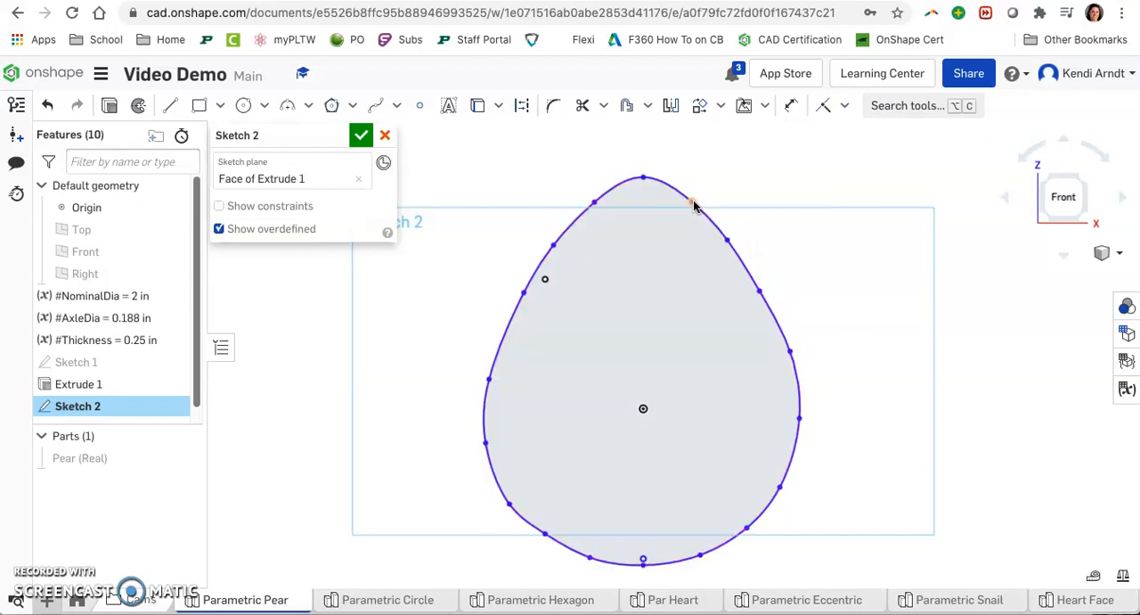
Step: Check the spline against the Pear (Real) part, hide the part again, and finish the sketch
left_click(893, 356)
scroll(891, 364, "down", 1)
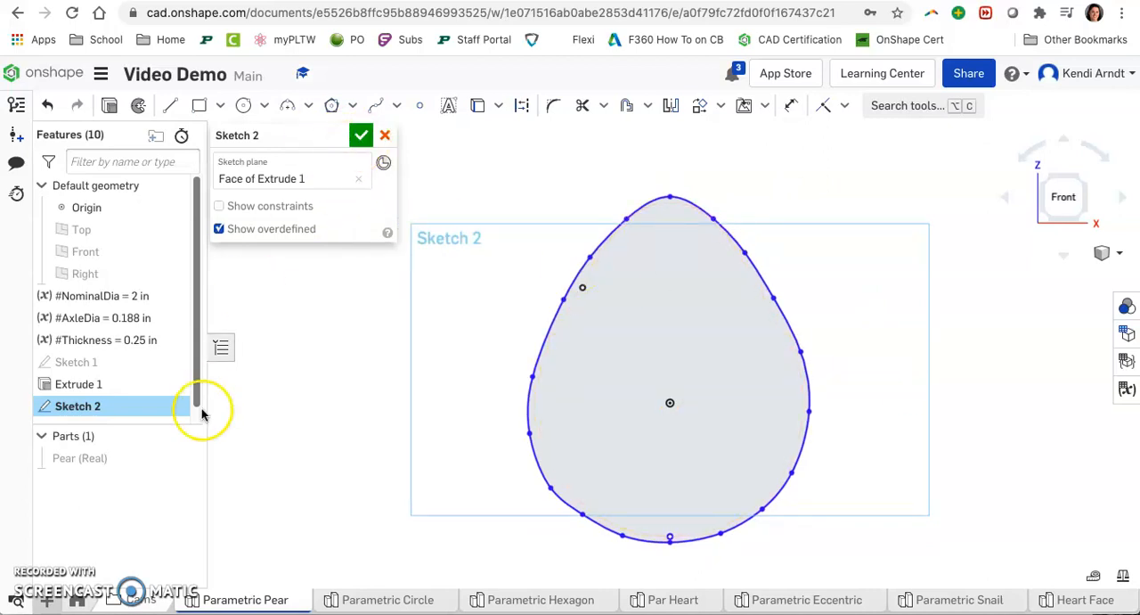
left_click(185, 459)
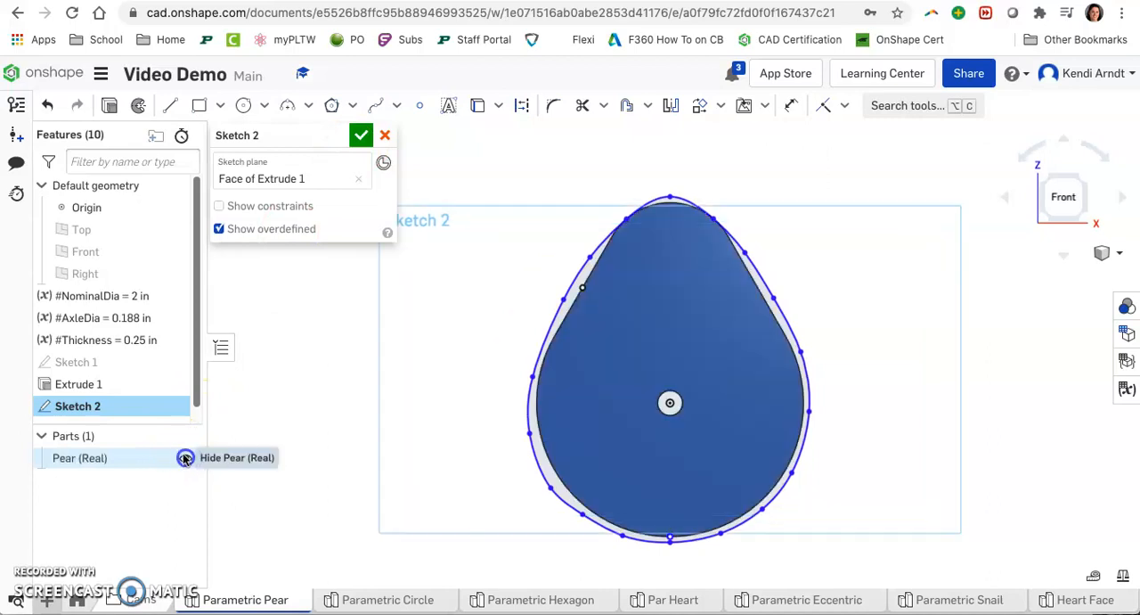
left_click(184, 458)
left_click(361, 134)
Step: Extrude Sketch 2 as a new solid part with its depth set to the #Thickness variable
mouse_move(978, 468)
right_mouse_down()
mouse_move(959, 469)
mouse_move(969, 467)
right_mouse_up()
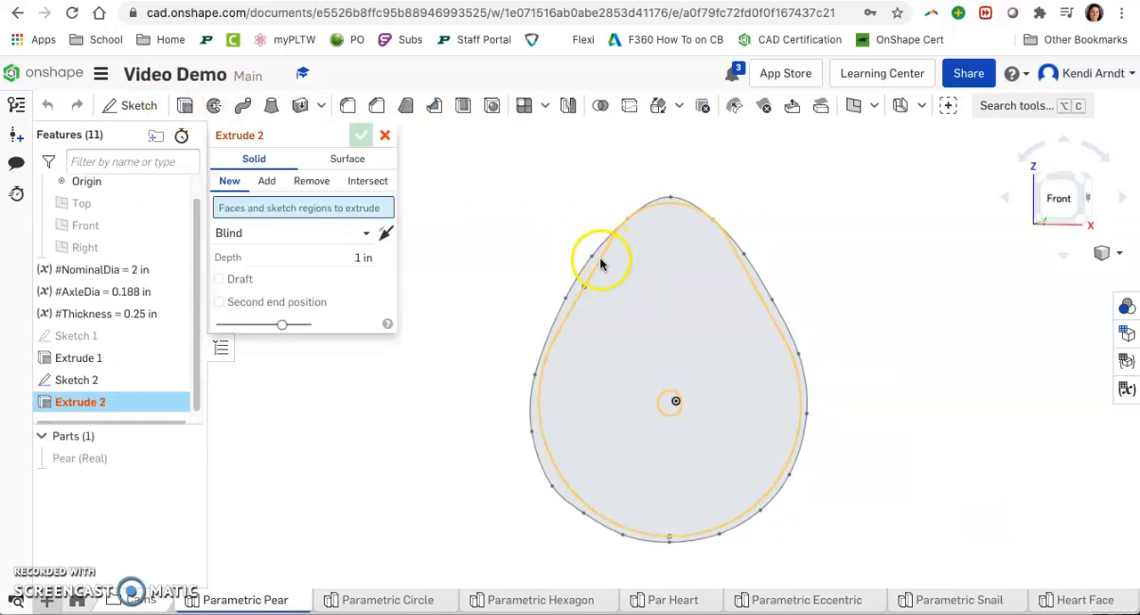
left_click(135, 382)
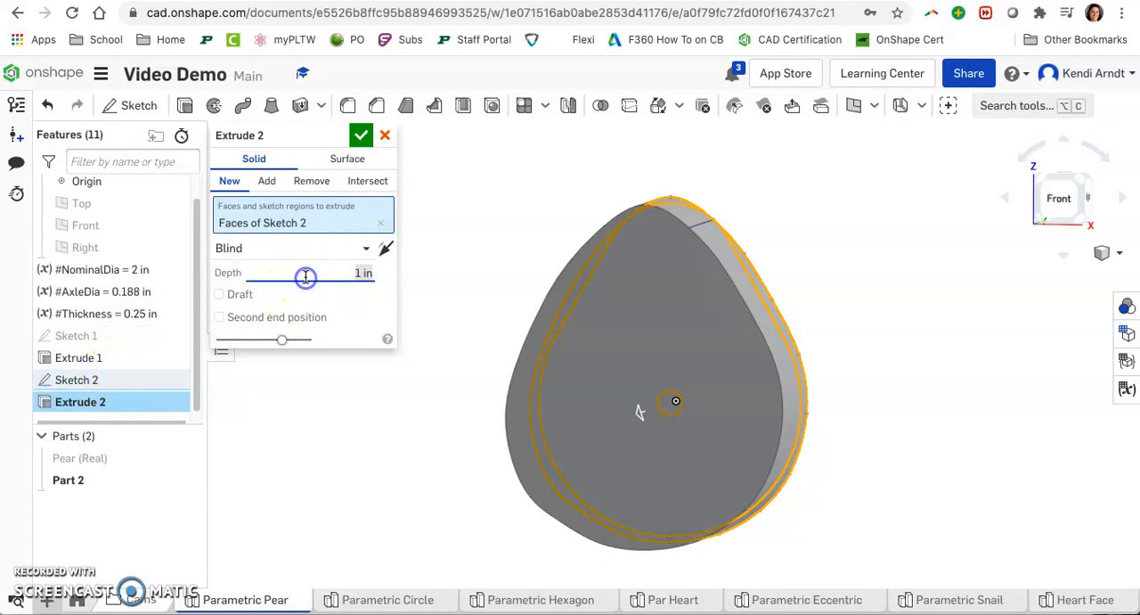
key("BackSpace")
key("Return")
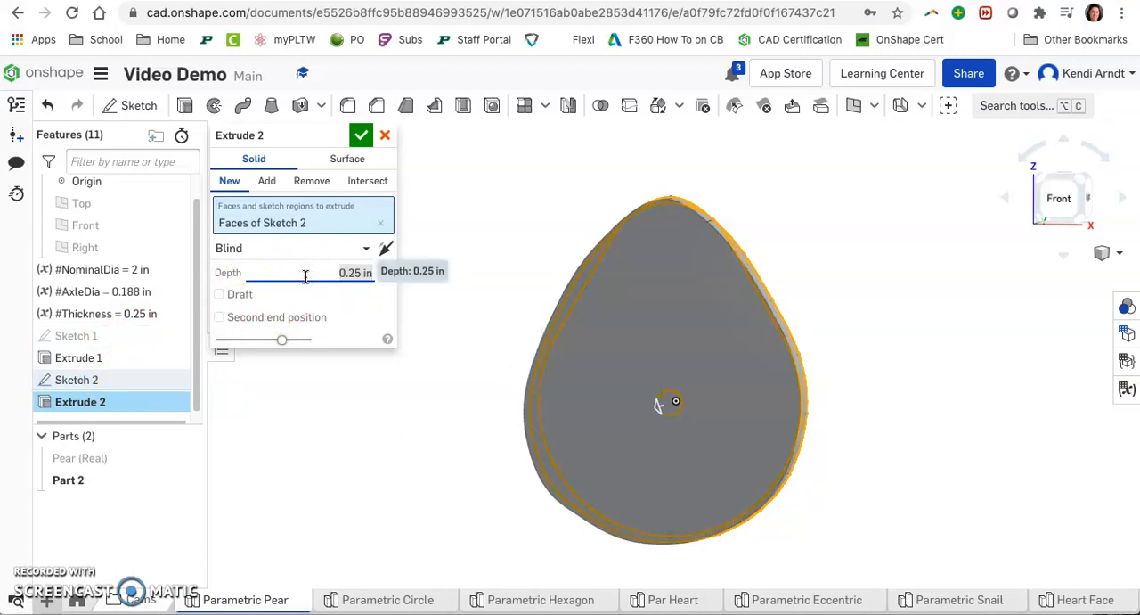
type("thi")
left_click(284, 290)
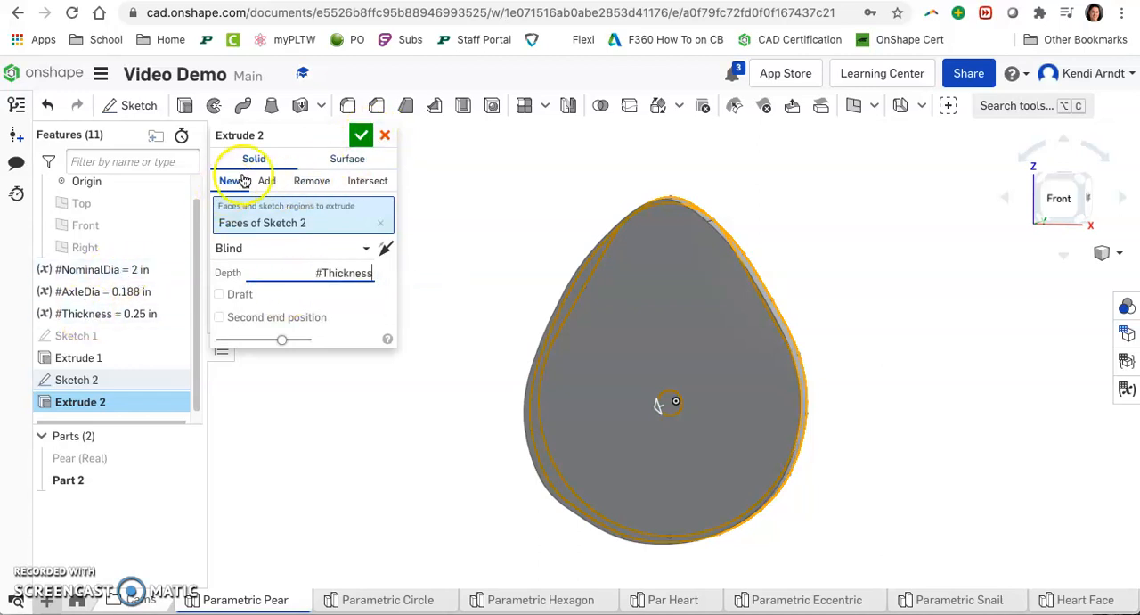
left_click(362, 139)
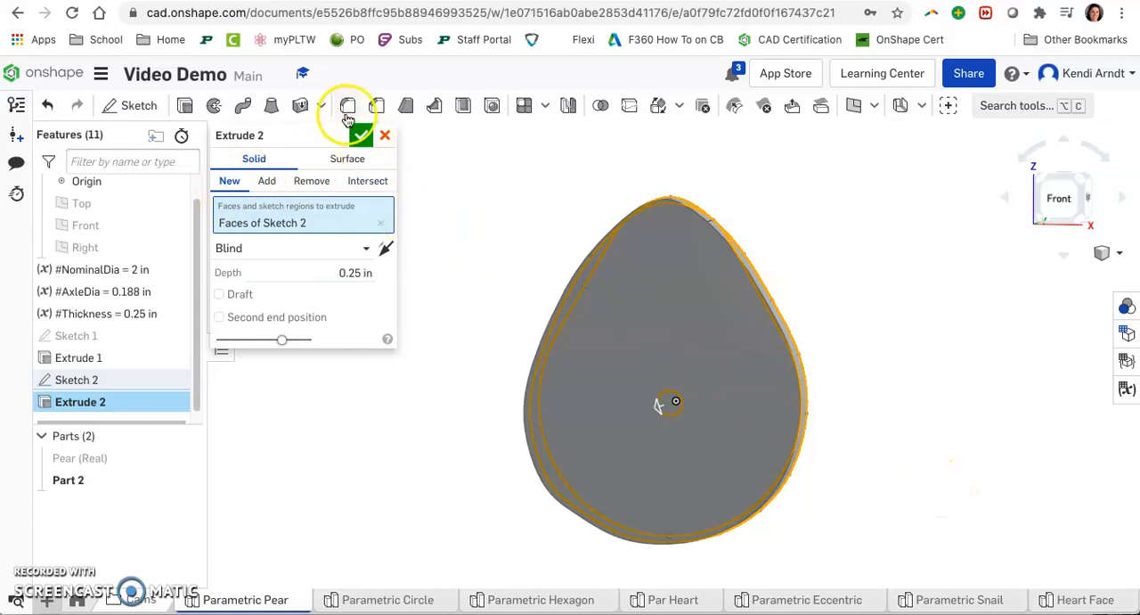
left_click(361, 134)
Step: Reopen Sketch 2 and move the control points near the spline's top to smooth the pear's peak, then finish the sketch
right_click_drag(873, 451, 946, 377)
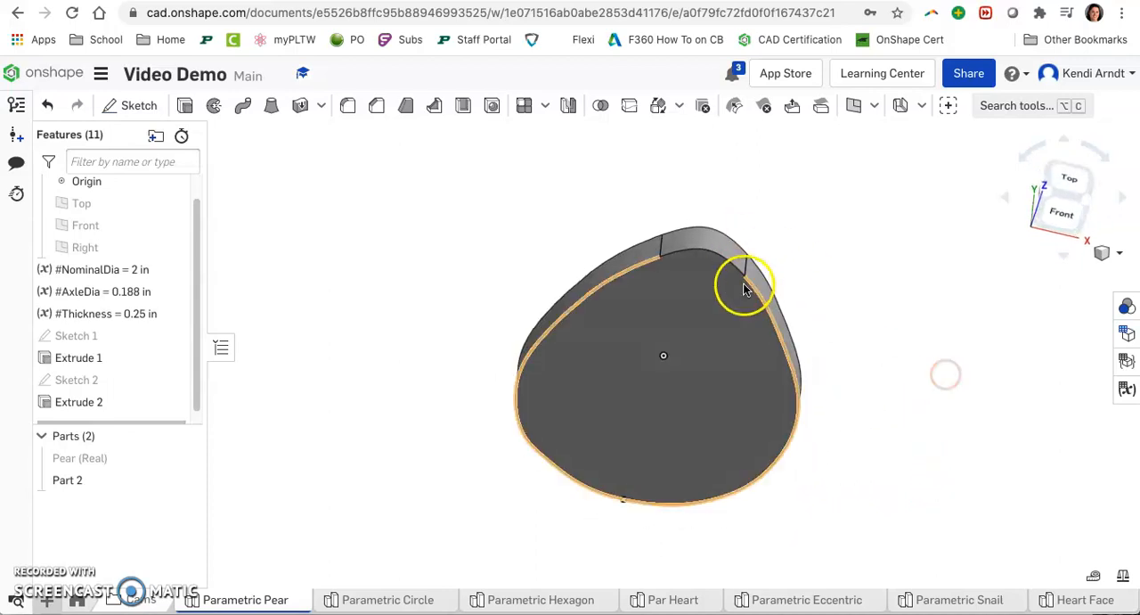
left_click(1084, 204)
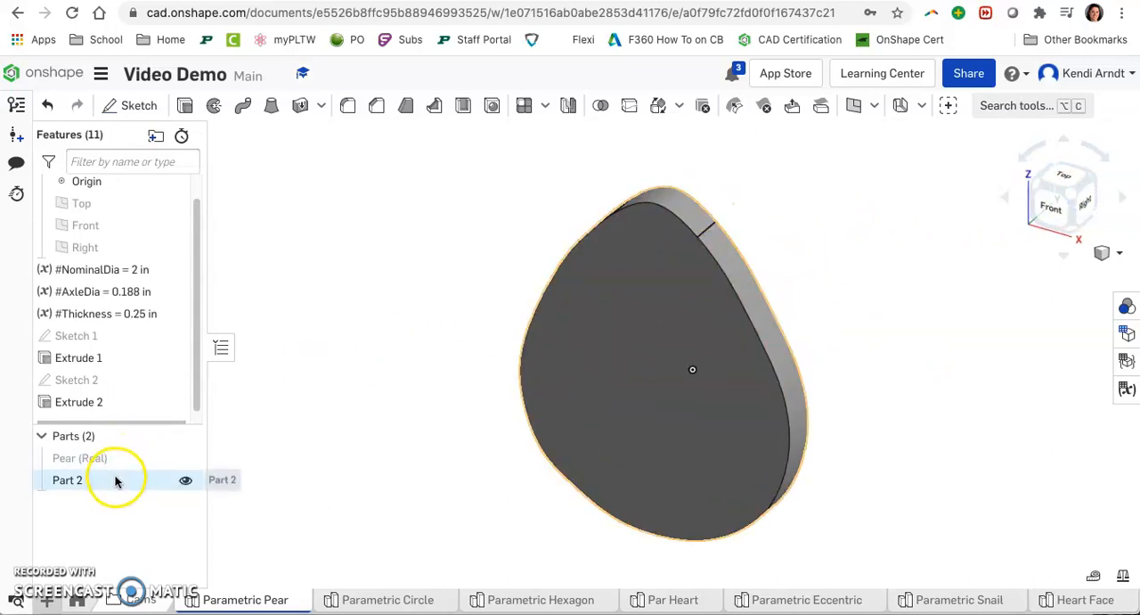
double_click(128, 380)
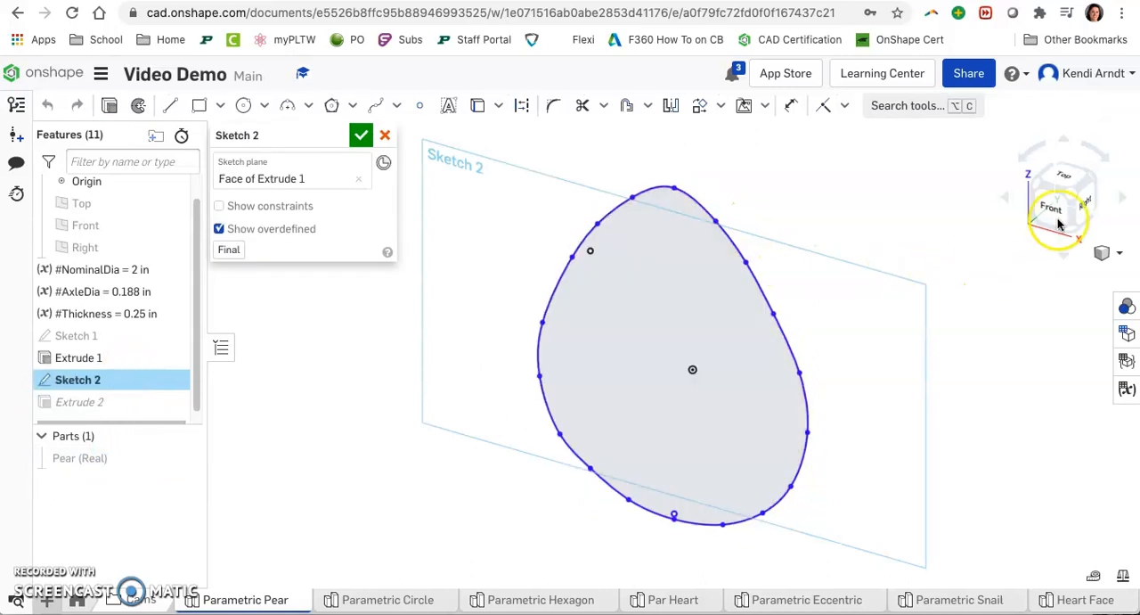
left_click(1060, 225)
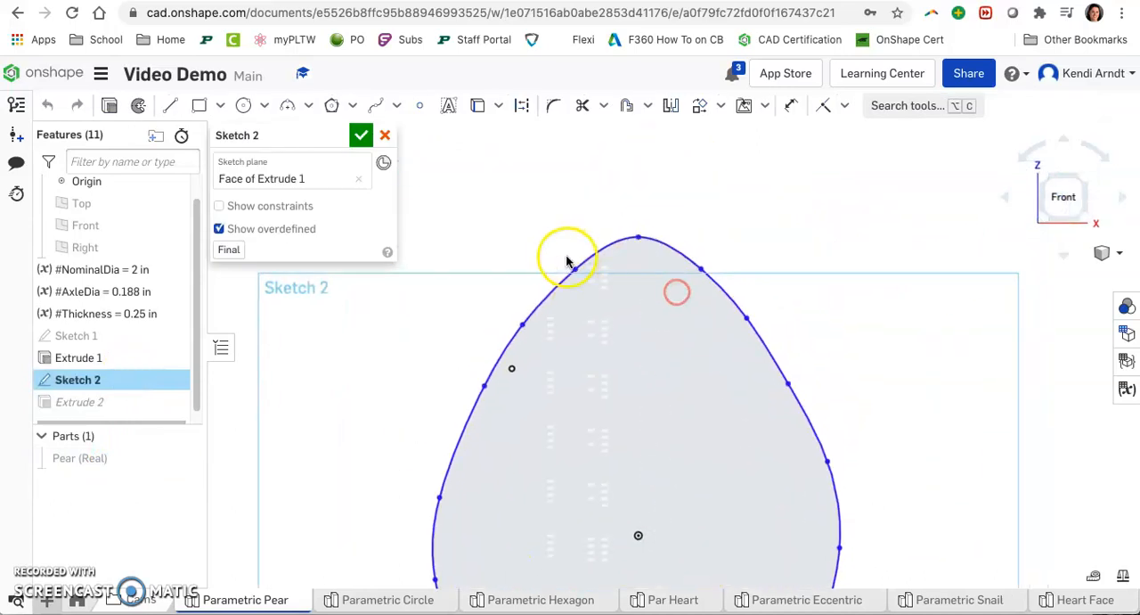
left_click(588, 256)
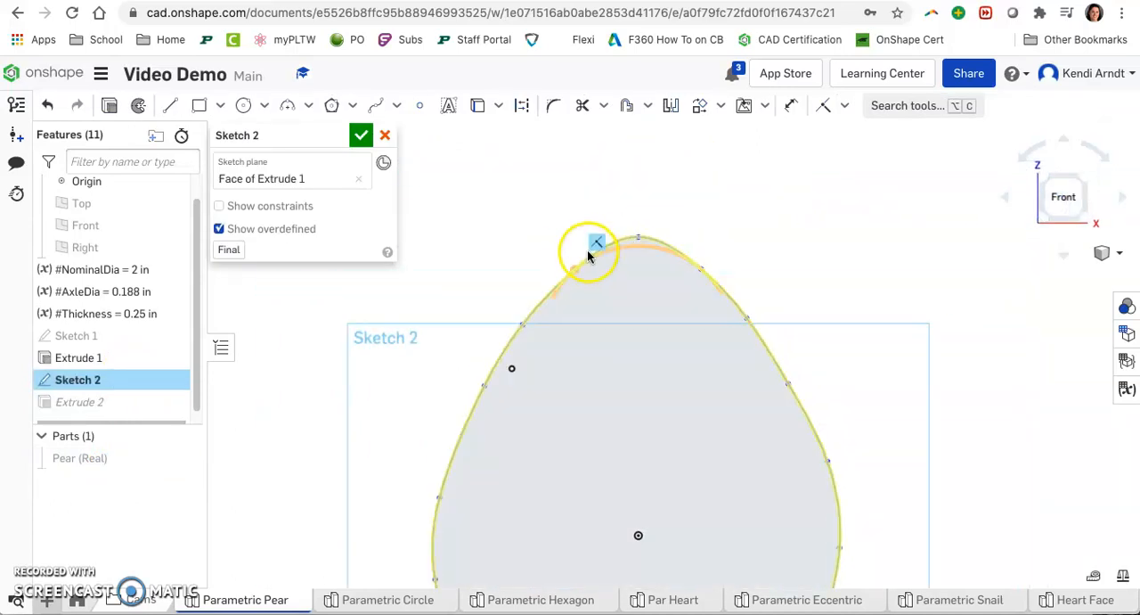
left_click(597, 246)
left_click_drag(572, 272, 575, 267)
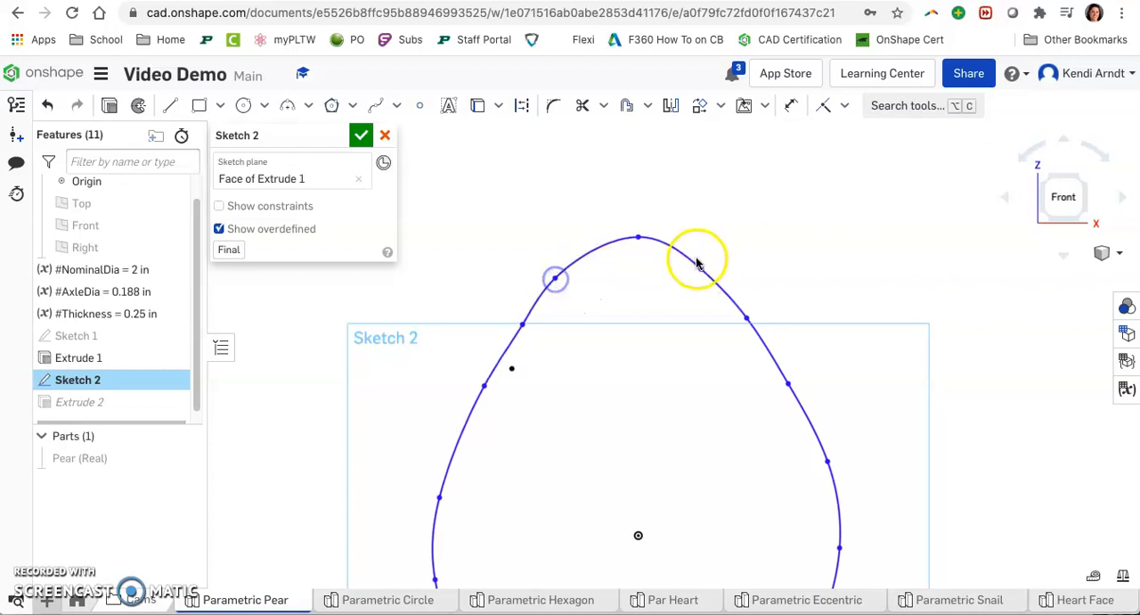
left_click_drag(704, 274, 713, 269)
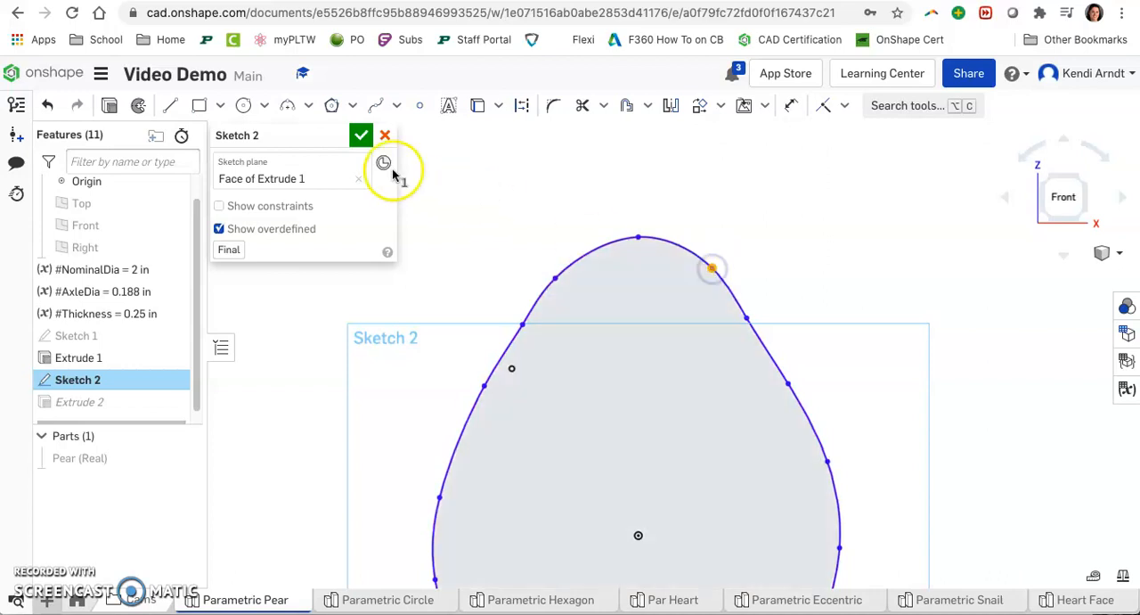
left_click(361, 134)
Step: Reopen Sketch 2, show the Pear (Real) part to compare it with the spline, and close the sketch
right_click_drag(1090, 184, 701, 223)
right_click_drag(870, 466, 866, 425)
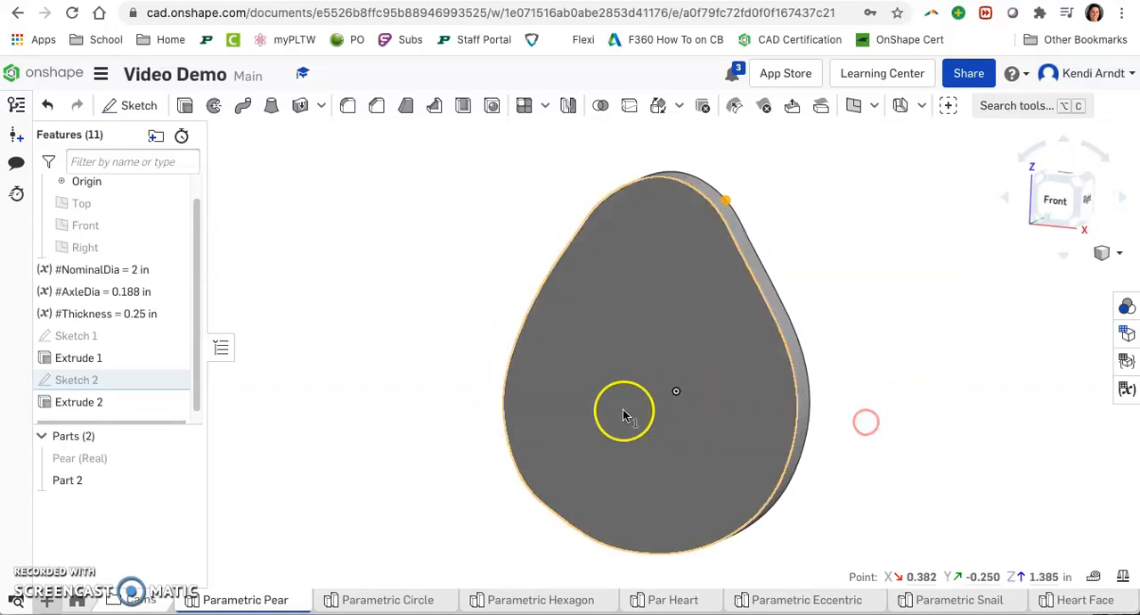
double_click(109, 380)
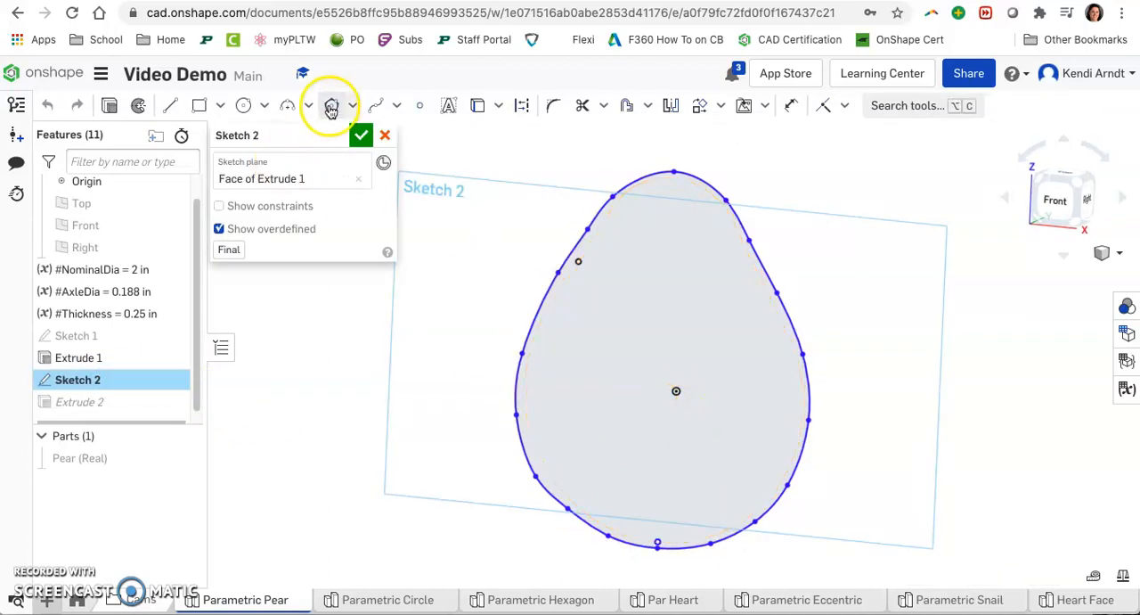
left_click(475, 104)
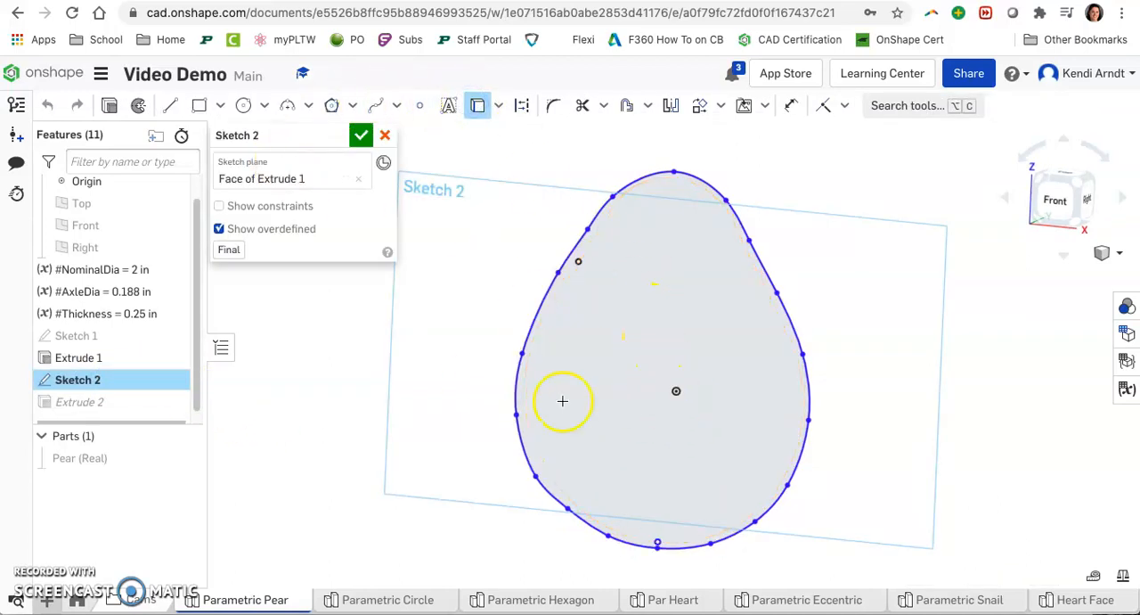
left_click(185, 460)
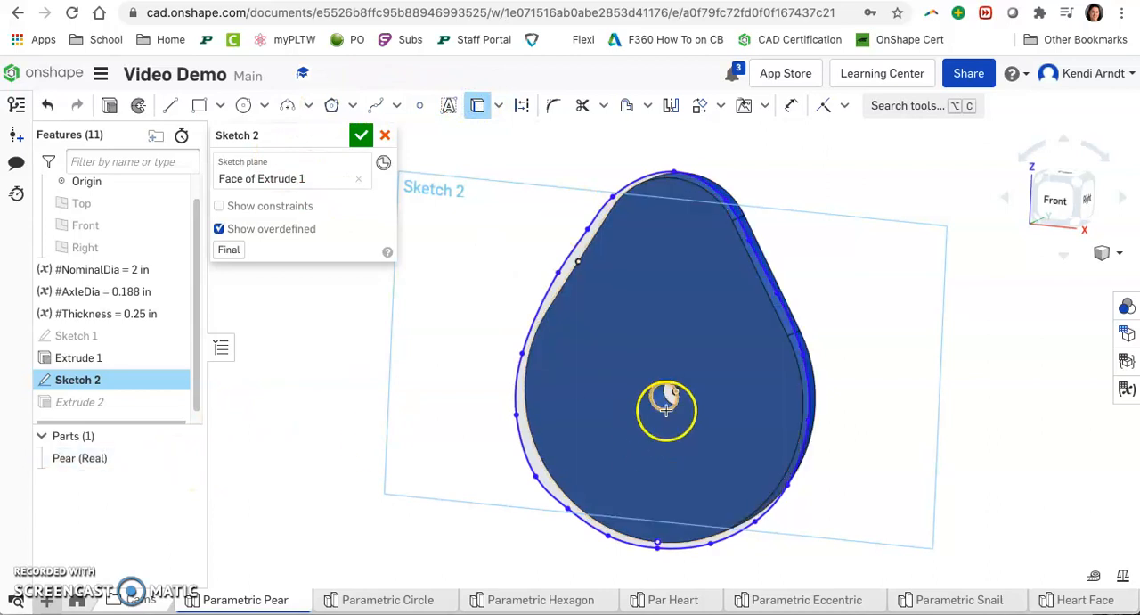
left_click(361, 135)
mouse_move(957, 477)
right_mouse_down()
mouse_move(926, 490)
mouse_move(931, 464)
mouse_move(1039, 466)
mouse_move(915, 471)
mouse_move(962, 479)
right_mouse_up()
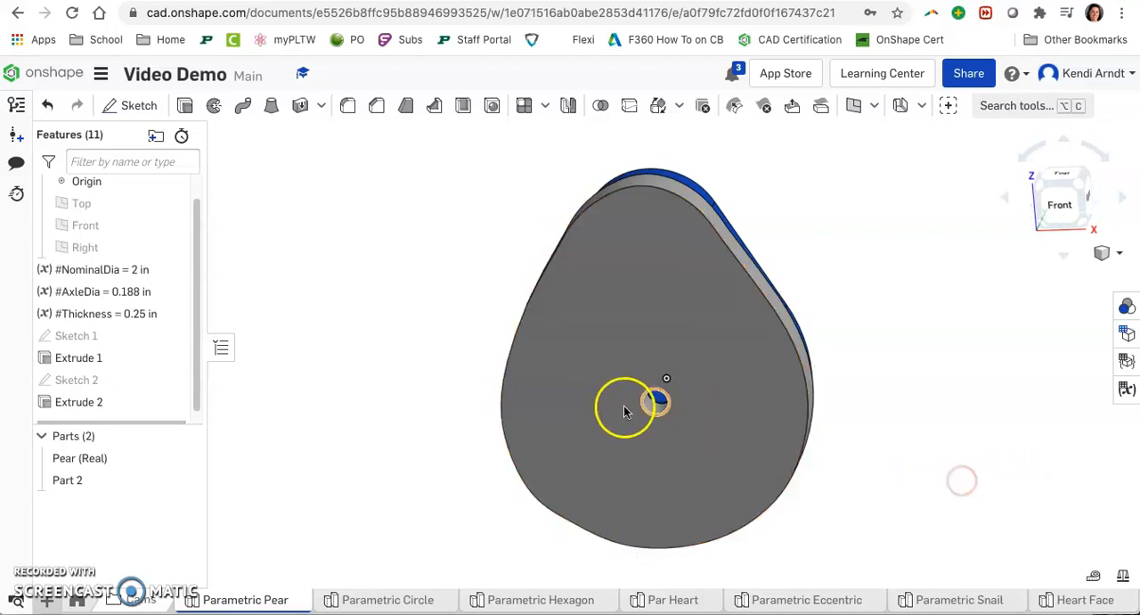
Step: Rename the new part as Pear (Blob)
right_click(112, 481)
left_click(160, 209)
type("P")
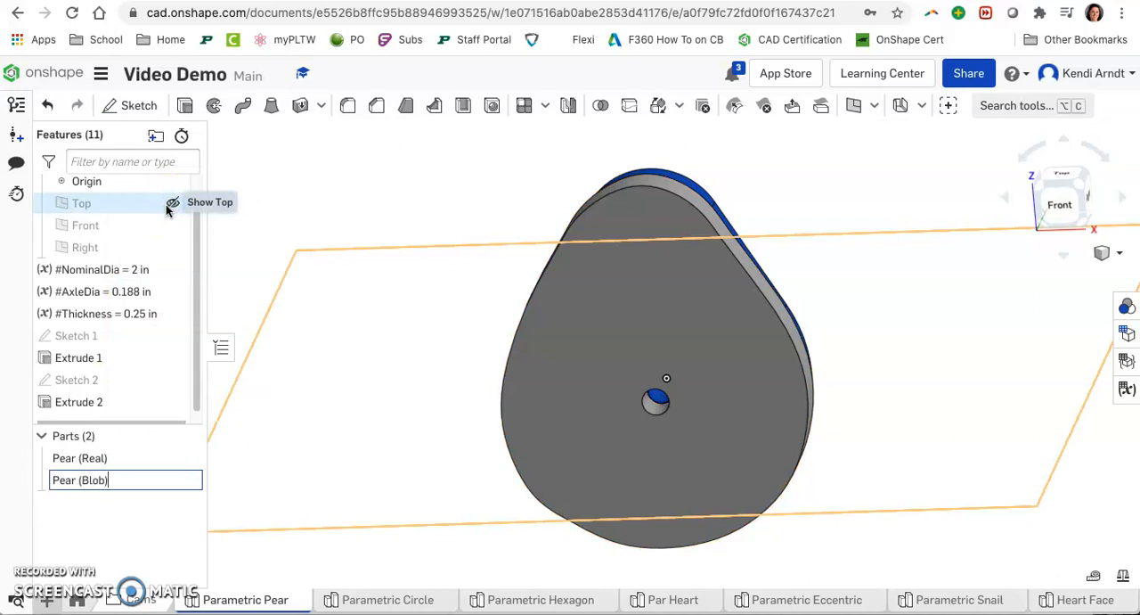
Step: Switch to the Parametric Hexagon tab and start a new sketch on the hexagon's front face, viewed from Front
right_click_drag(888, 493, 863, 484)
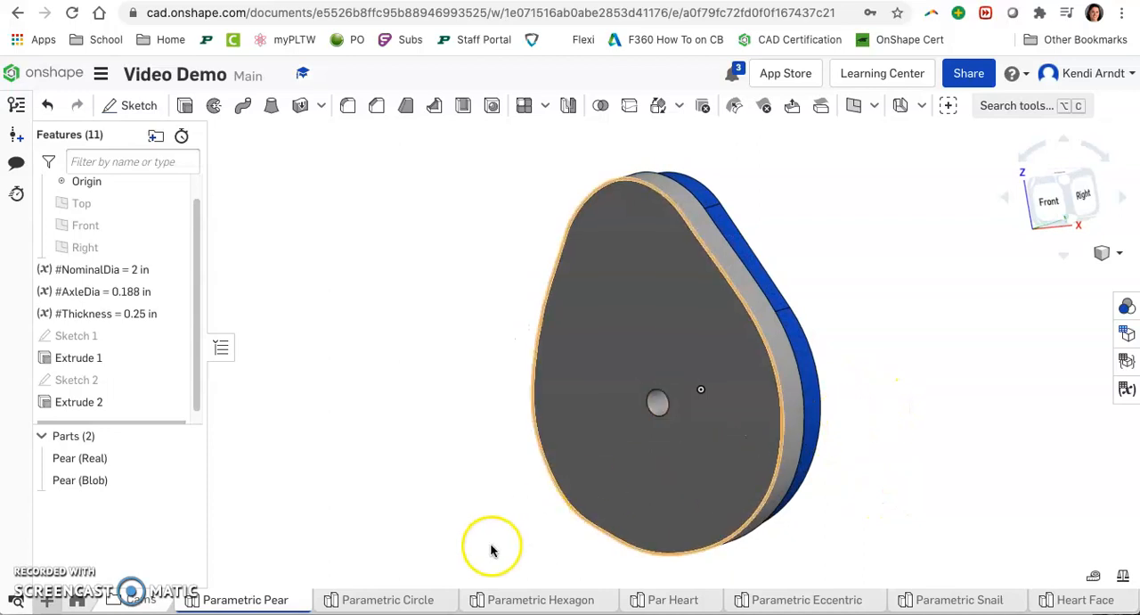
left_click(509, 603)
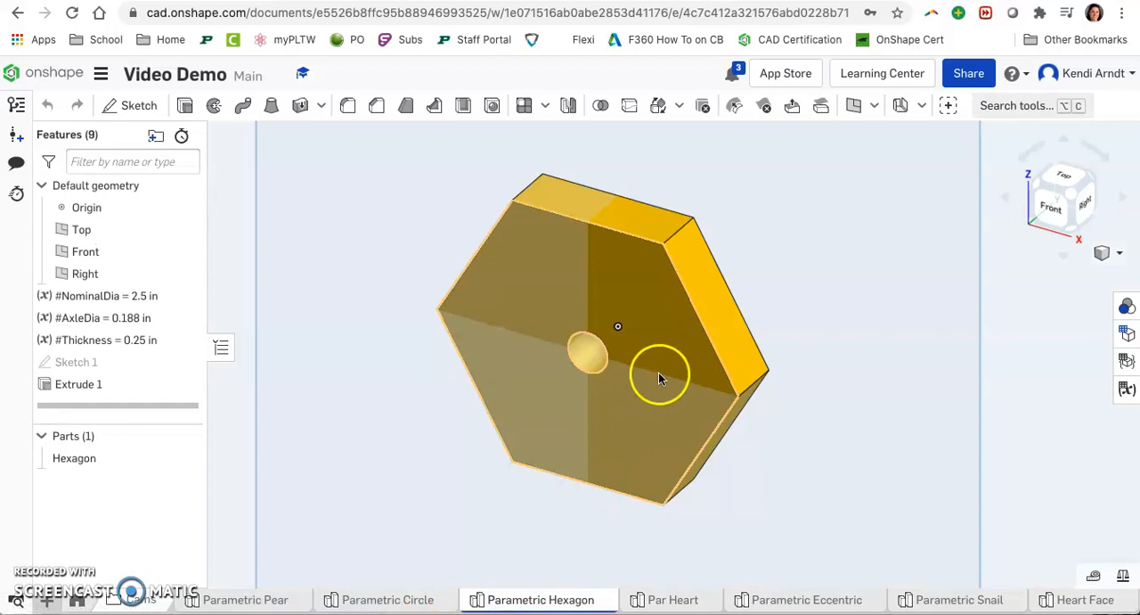
left_click(554, 269)
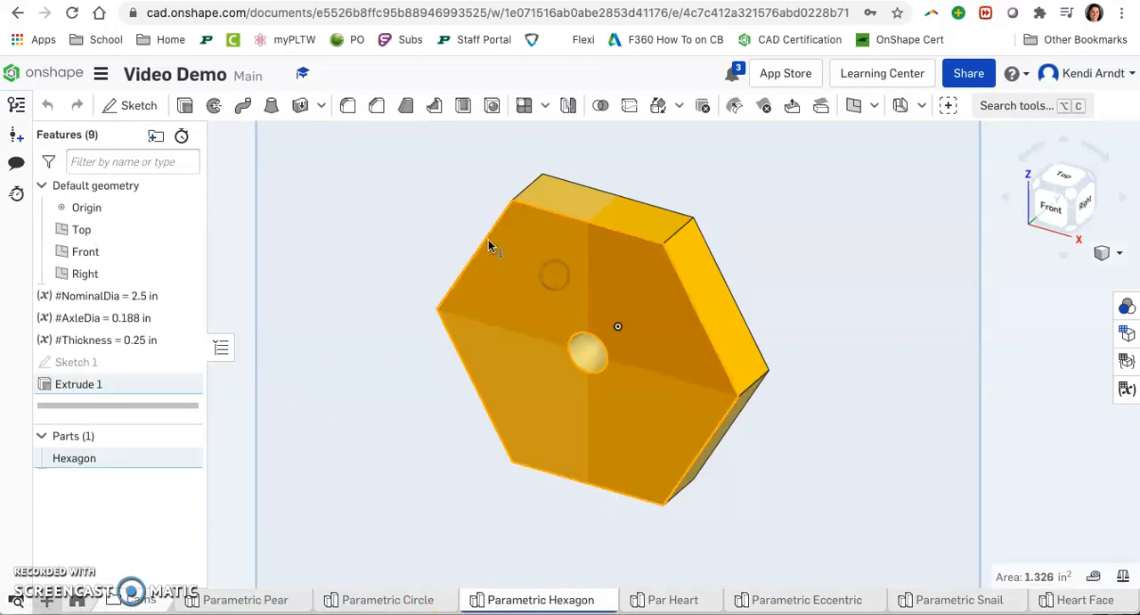
left_click(131, 108)
left_click(1054, 216)
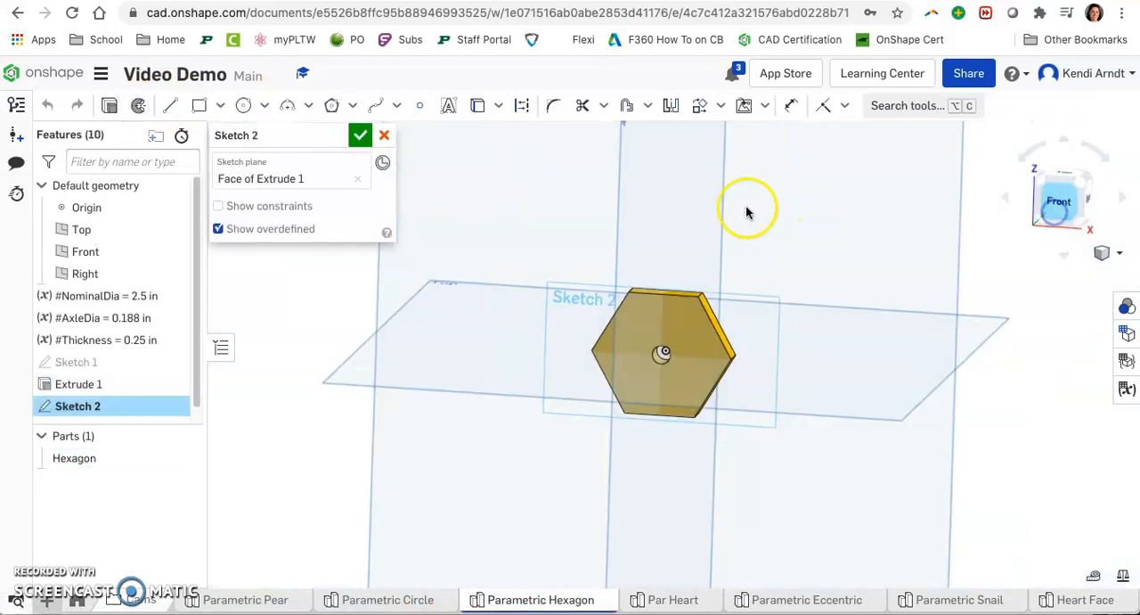
Step: Draw a closed spline through the hexagon's corners and edge midpoints, then finish the sketch
left_click(375, 105)
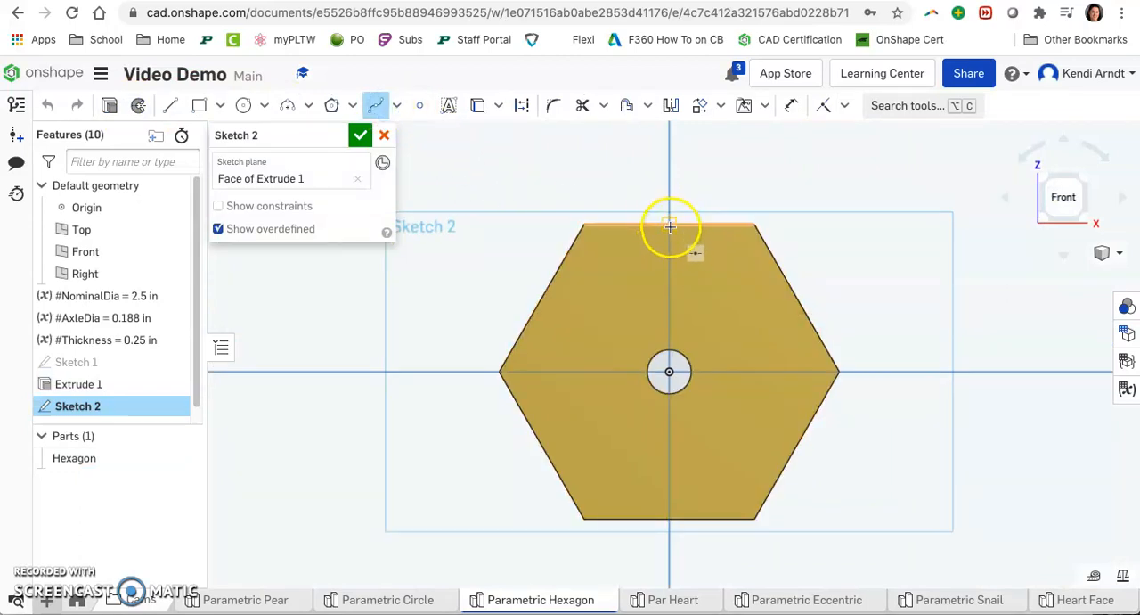
left_click(611, 224)
left_click(583, 223)
left_click(539, 307)
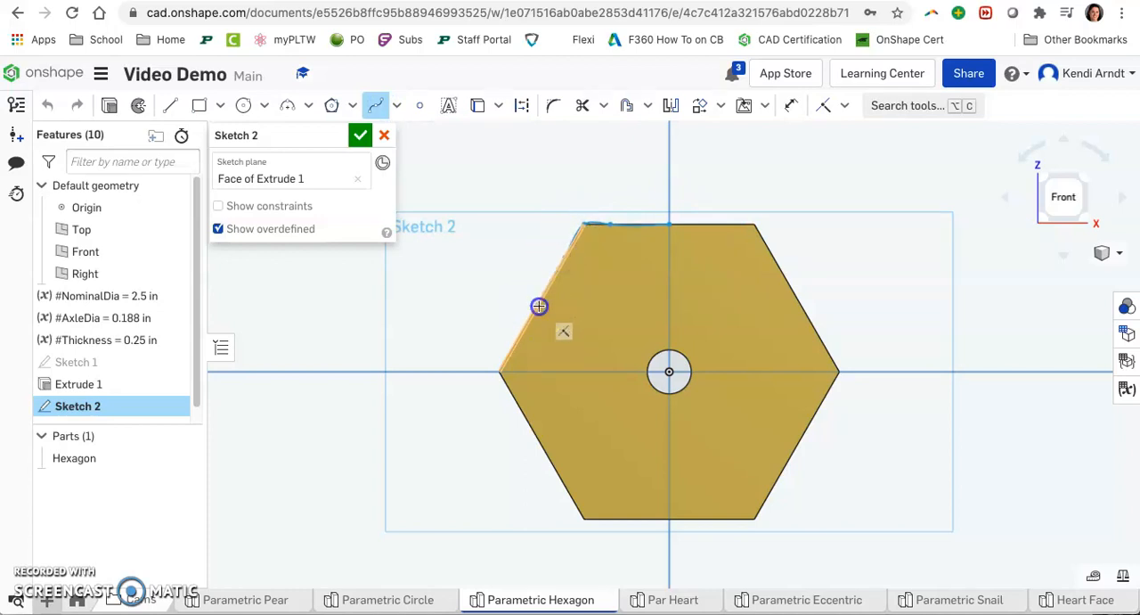
left_click(498, 374)
left_click(525, 421)
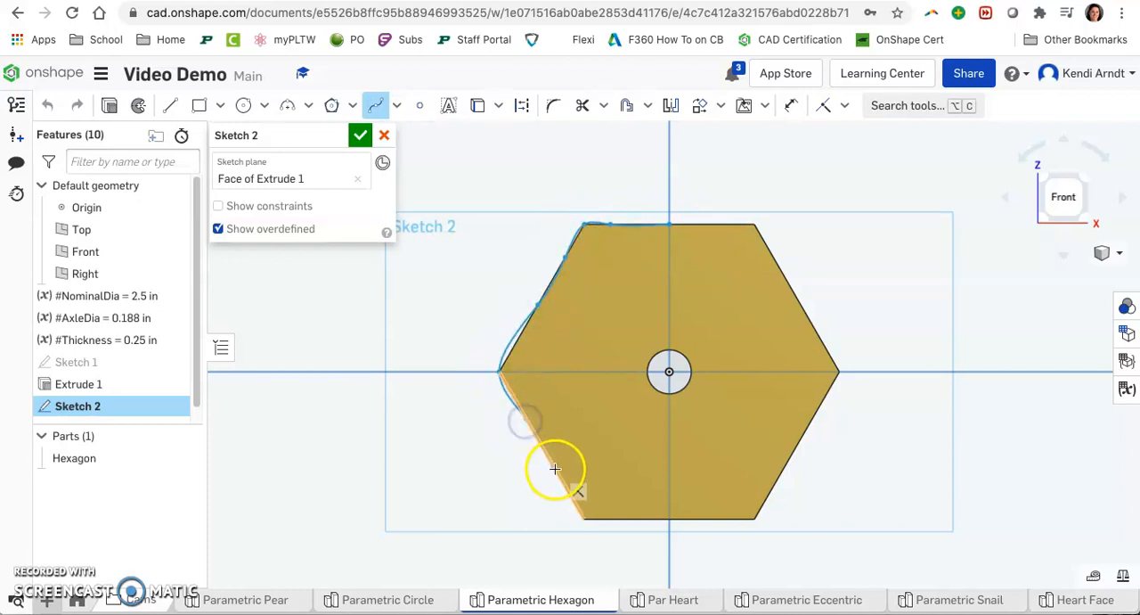
left_click(582, 515)
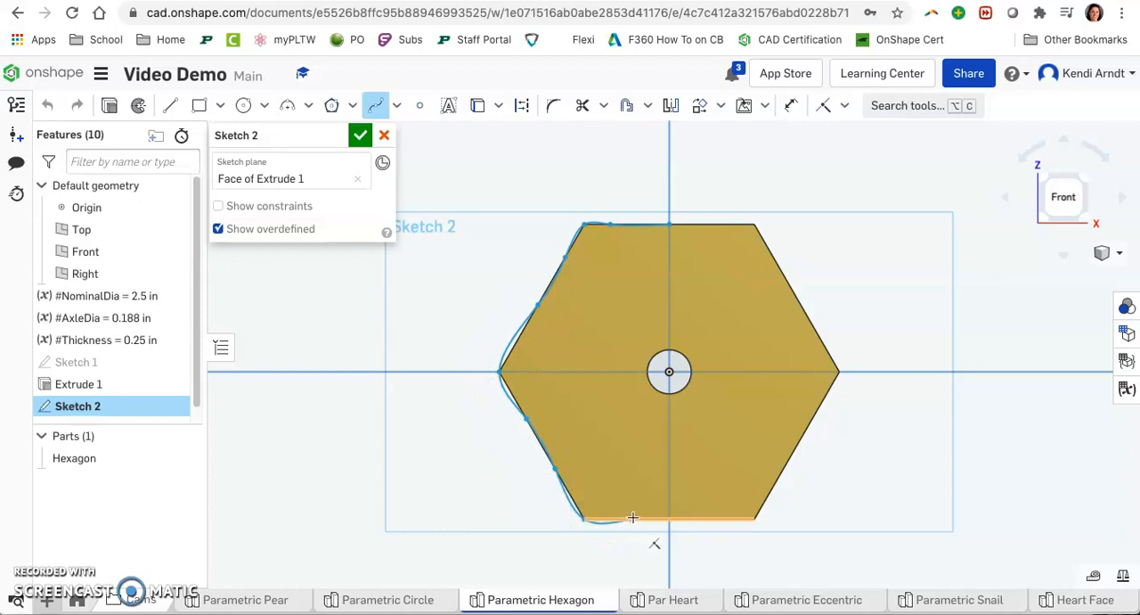
left_click(755, 518)
left_click(779, 478)
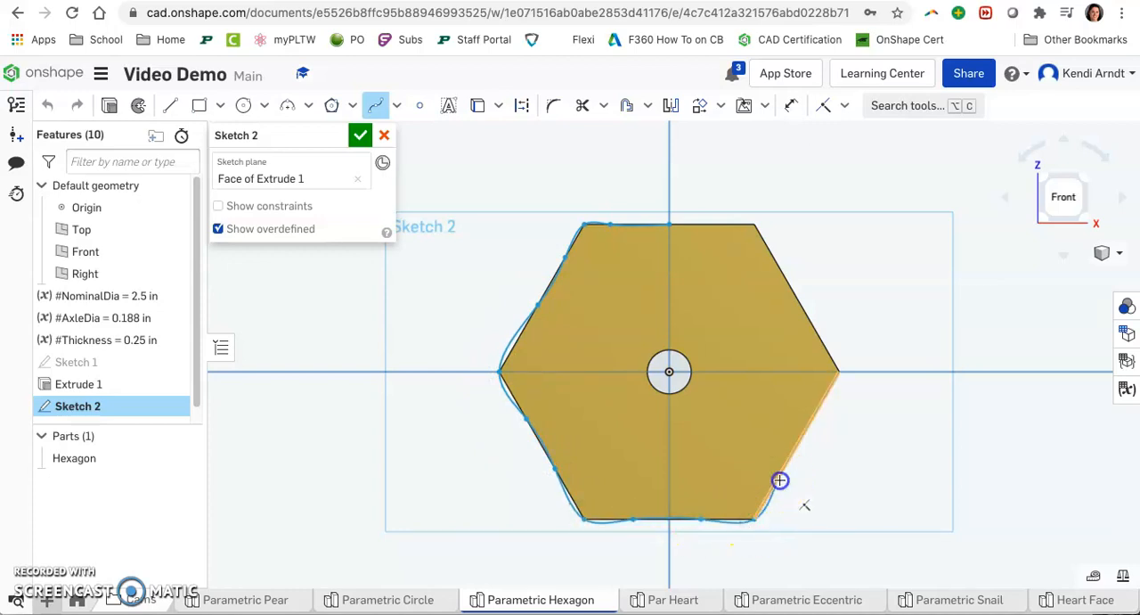
left_click(813, 419)
left_click(840, 372)
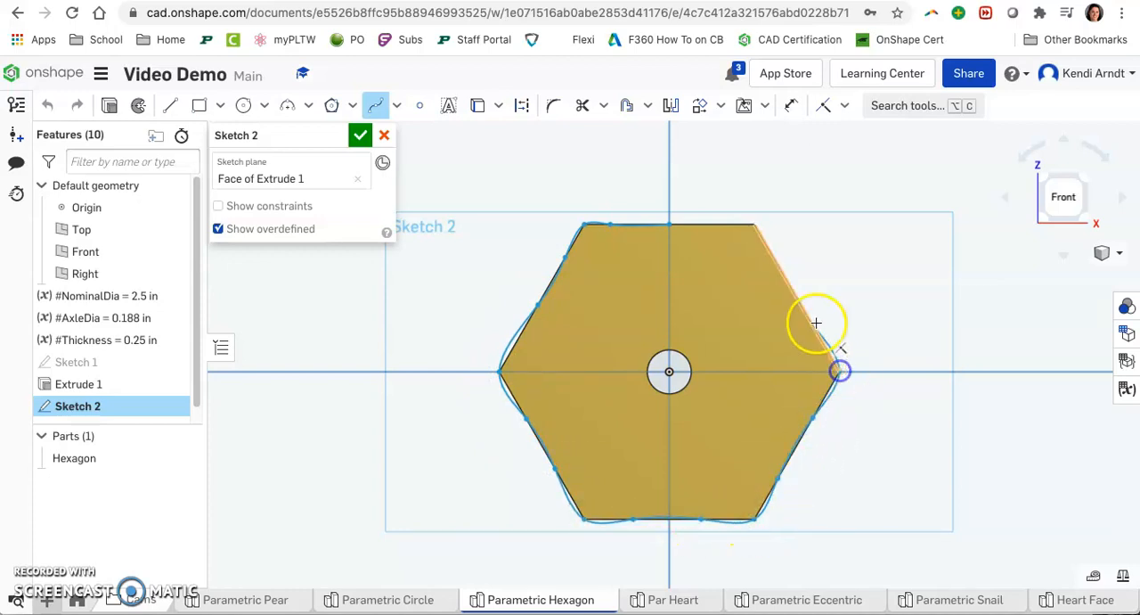
left_click(781, 272)
left_click(754, 224)
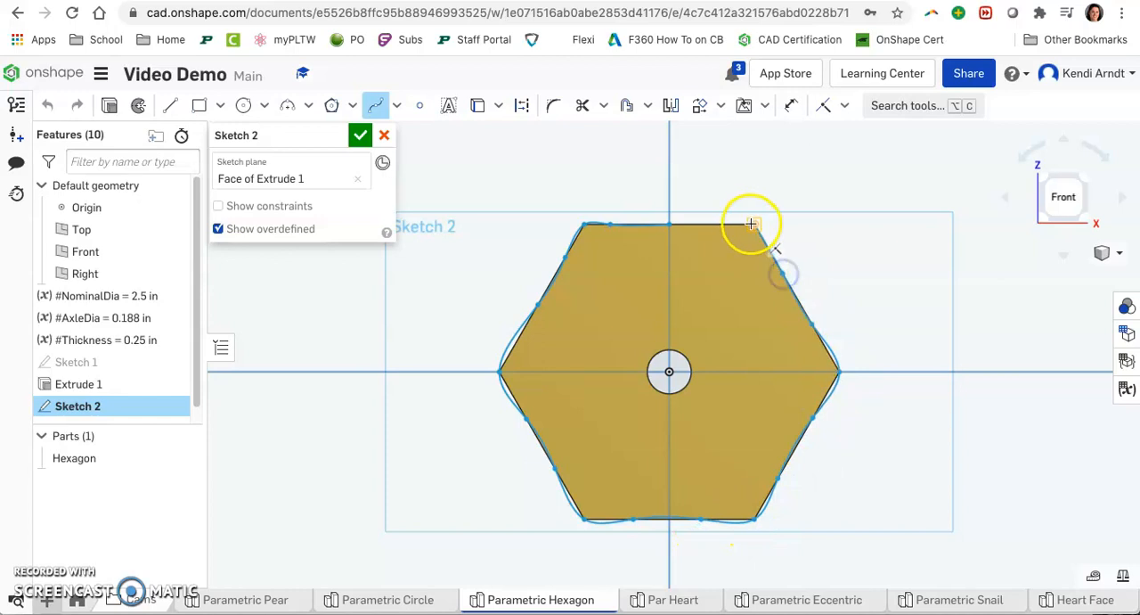
left_click(670, 221)
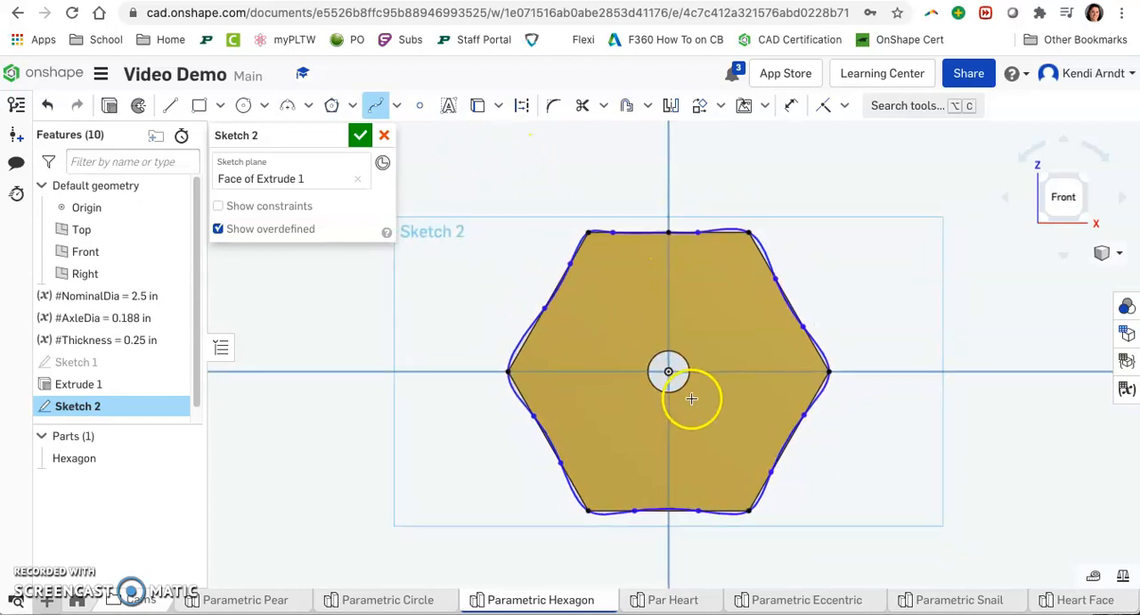
scroll(695, 401, "up", 3)
scroll(731, 394, "down", 1)
middle_click_drag(741, 396, 669, 345)
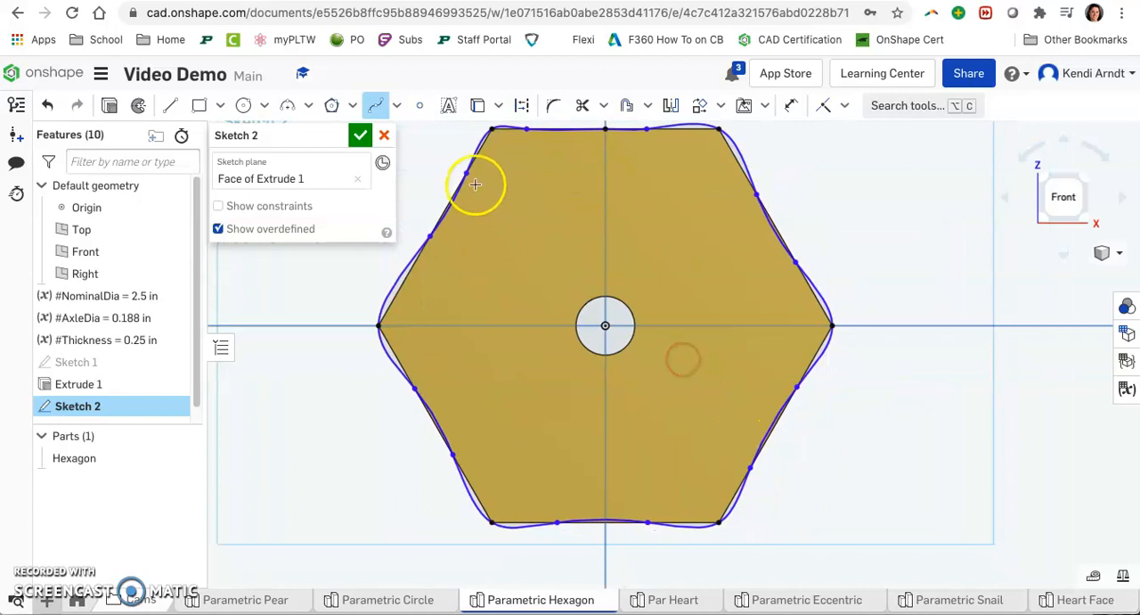
left_click(361, 136)
Step: Hide the Hexagon part, reopen Sketch 2, and show the part again to compare it with the spline
mouse_move(810, 339)
right_mouse_down()
mouse_move(883, 433)
mouse_move(918, 416)
right_mouse_up()
left_click(185, 458)
double_click(140, 405)
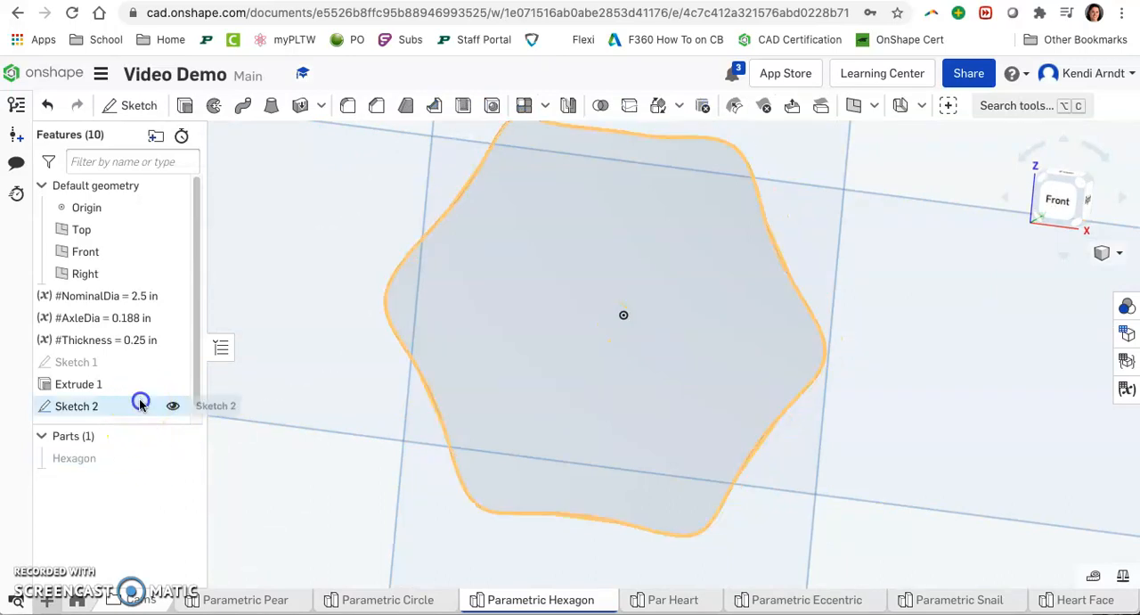
left_click(331, 105)
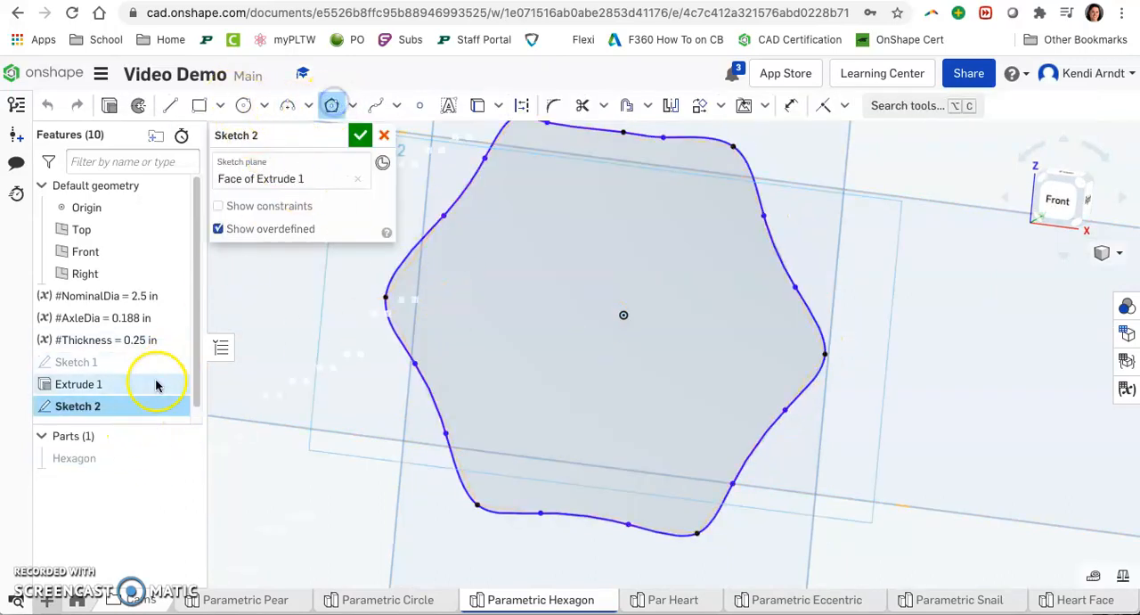
left_click(478, 105)
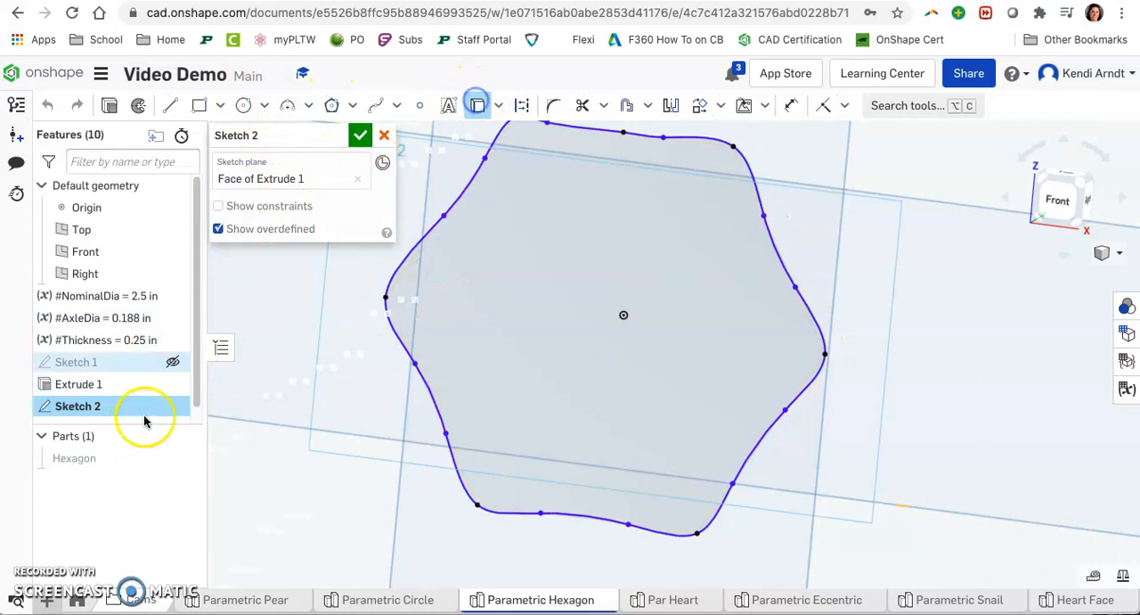
left_click(193, 458)
left_click(622, 310)
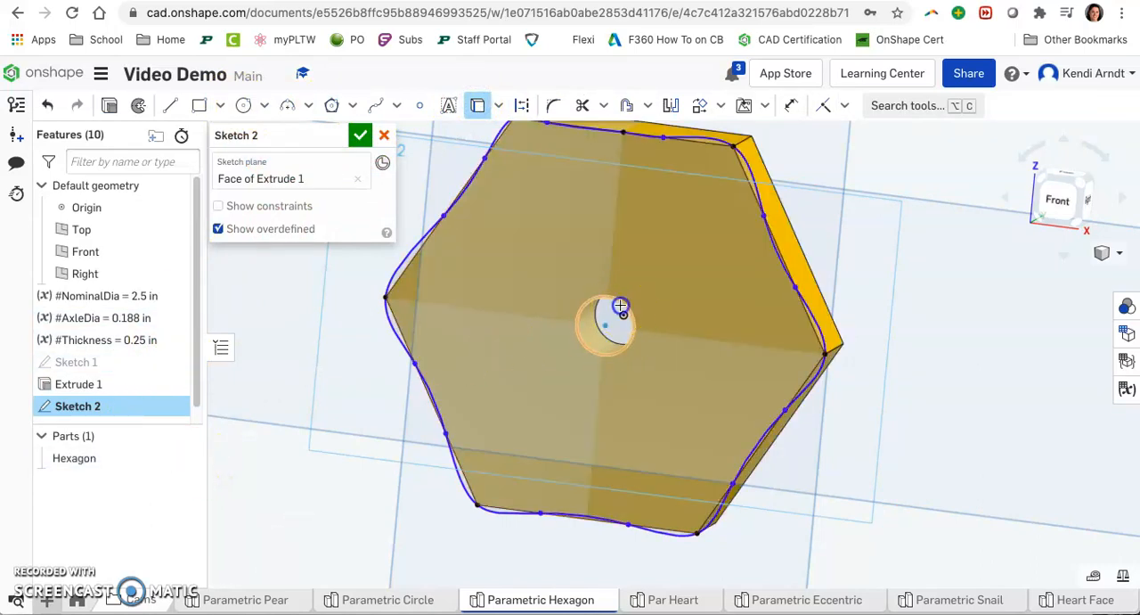
Step: Finish the sketch and extrude the Sketch 2 spline profile as a new solid part with depth #Thickness
left_click(363, 135)
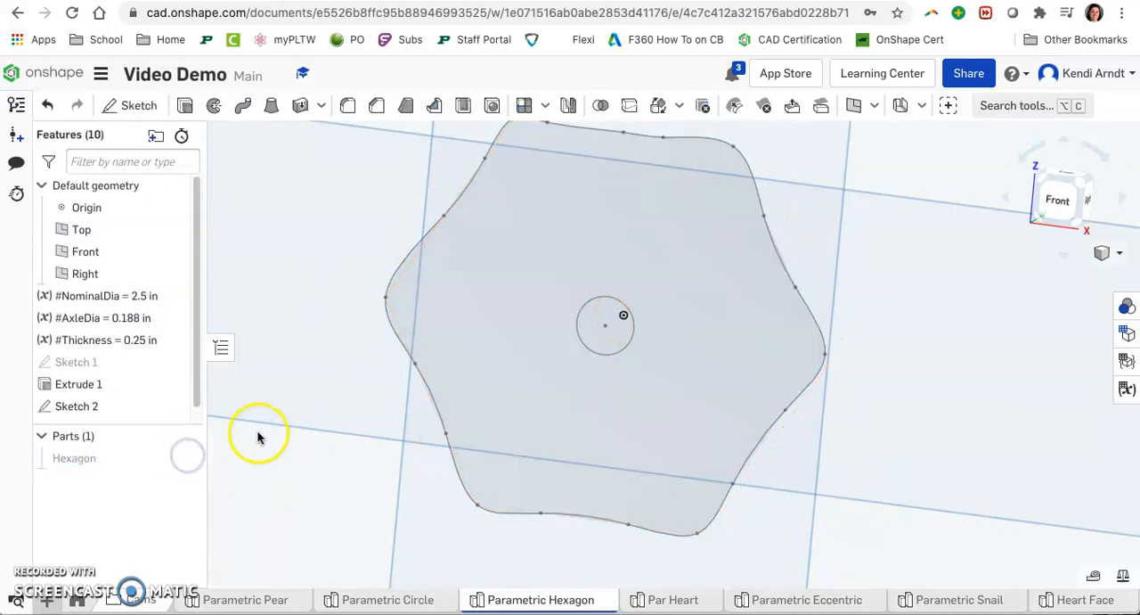
key("shift+e")
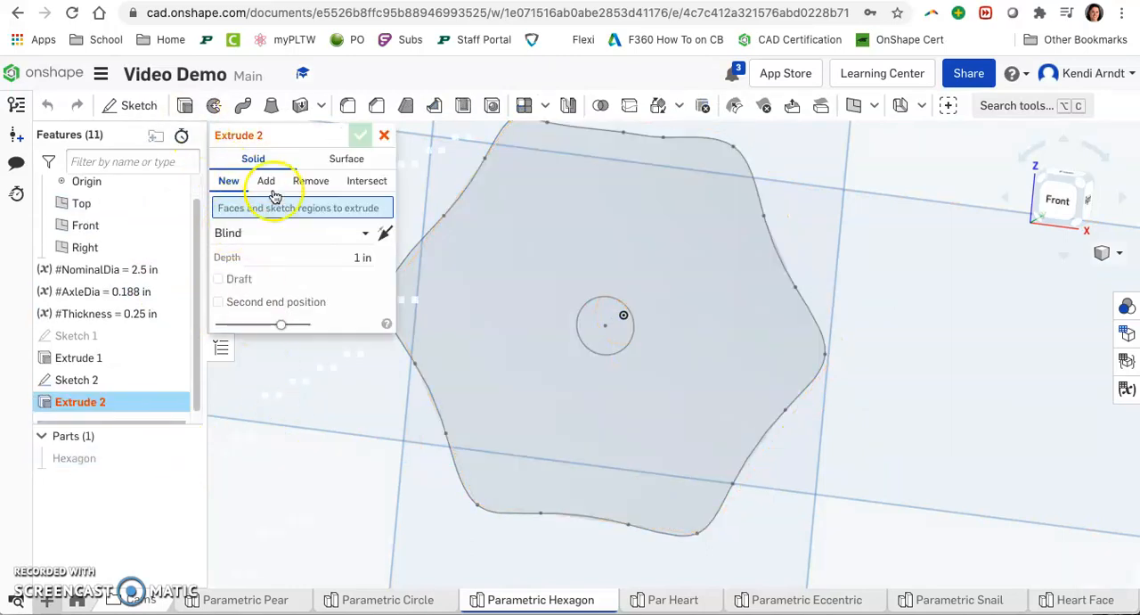
left_click(77, 380)
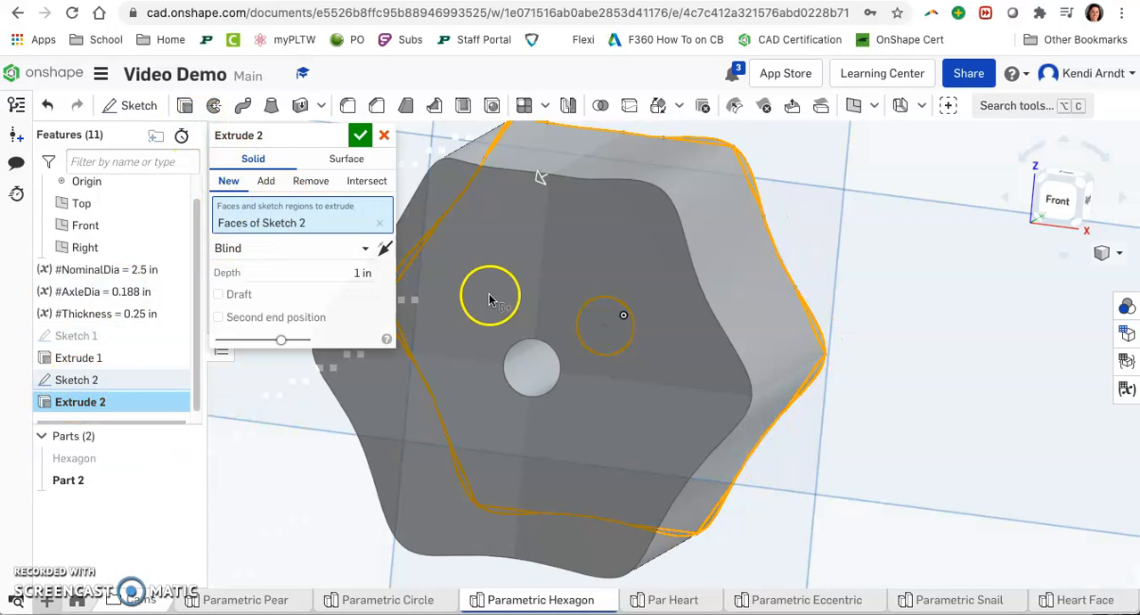
type("Thi")
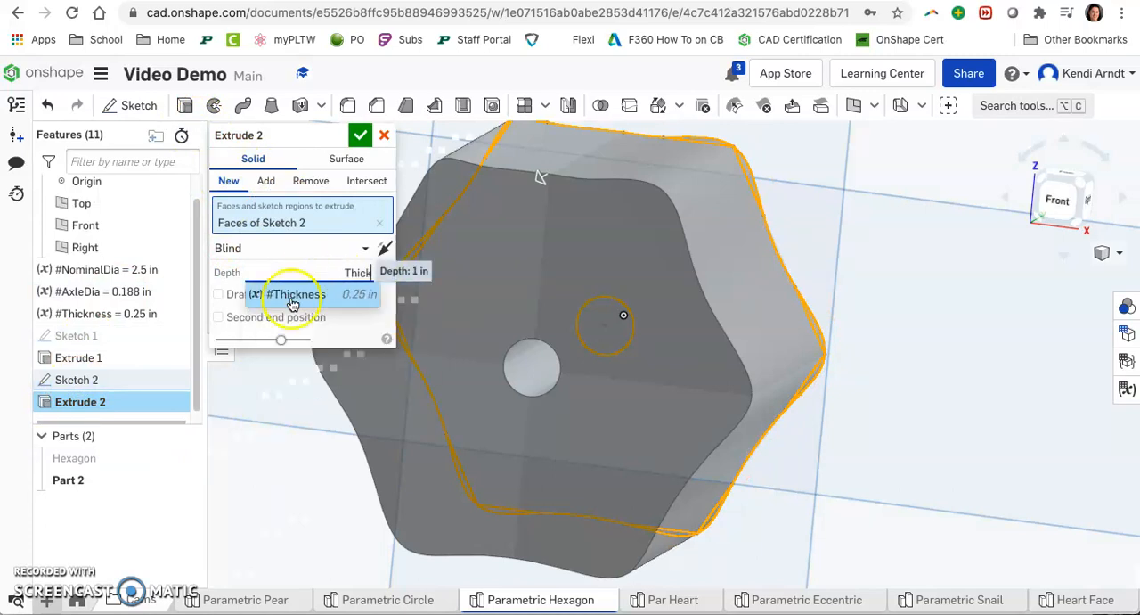
type("ck")
left_click(292, 303)
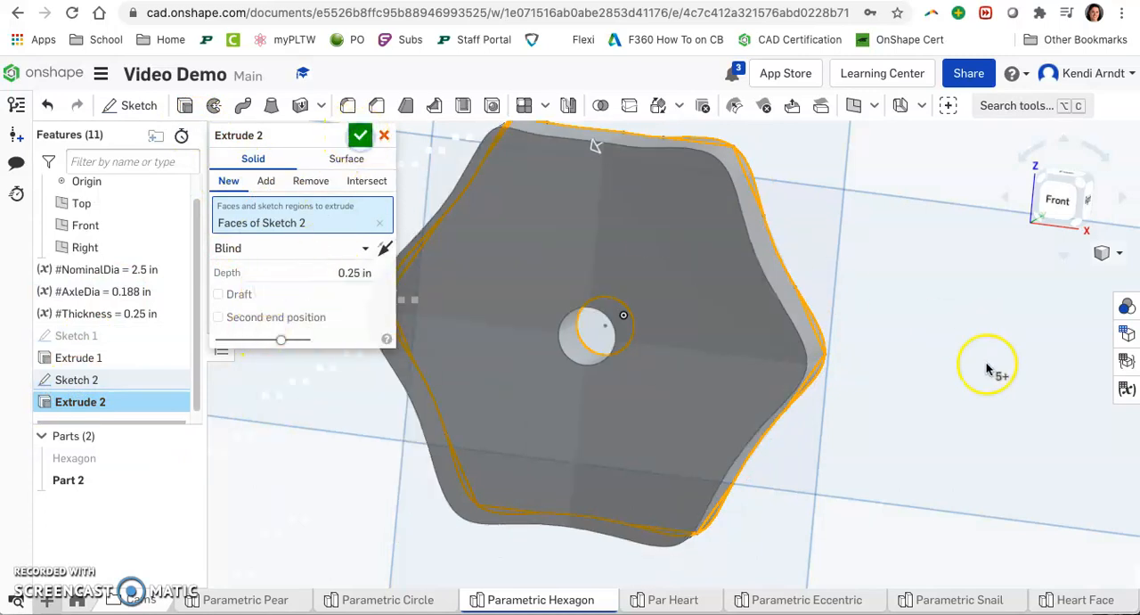
left_click(360, 136)
right_click_drag(929, 323, 918, 379)
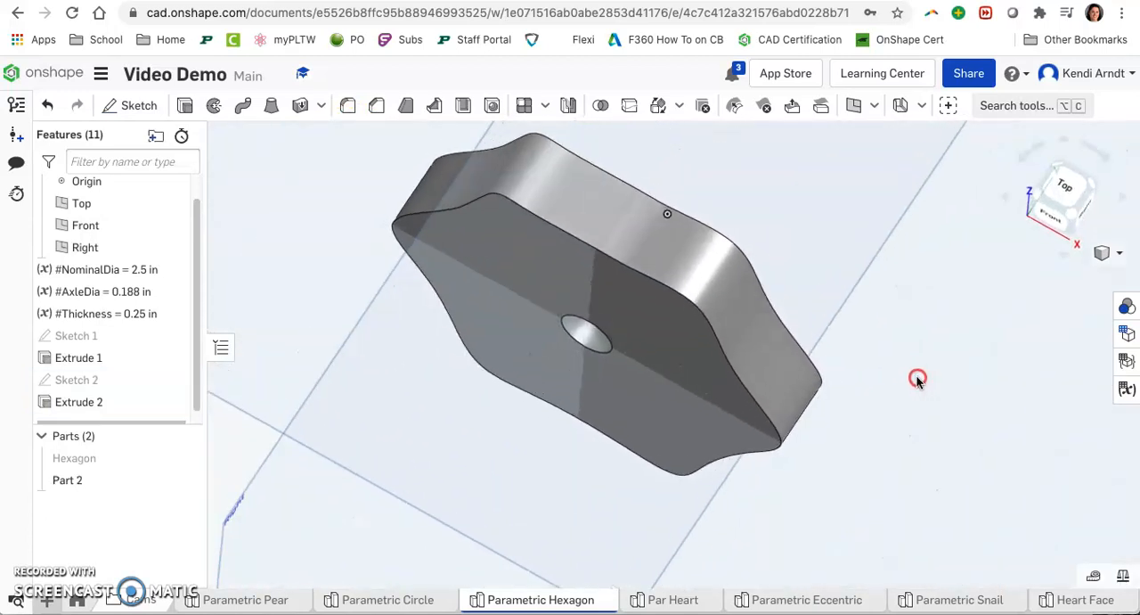
Step: Hide the Top, Front and Right default planes
left_click(174, 203)
left_click(174, 226)
left_click(172, 247)
right_click_drag(490, 283, 895, 399)
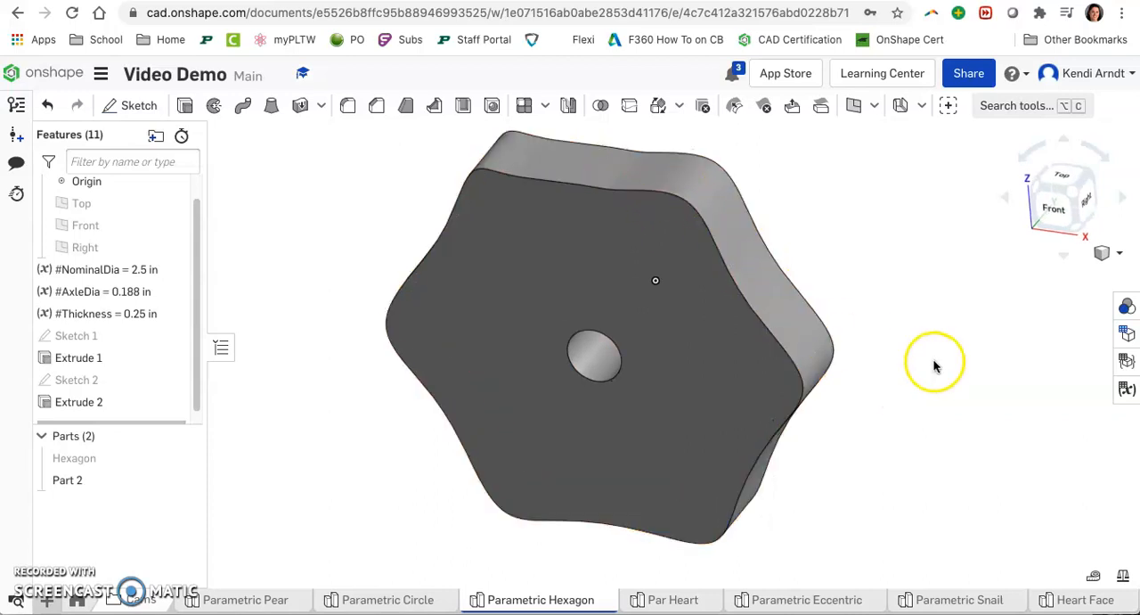
scroll(936, 365, "down", 1)
right_click_drag(936, 414, 938, 407)
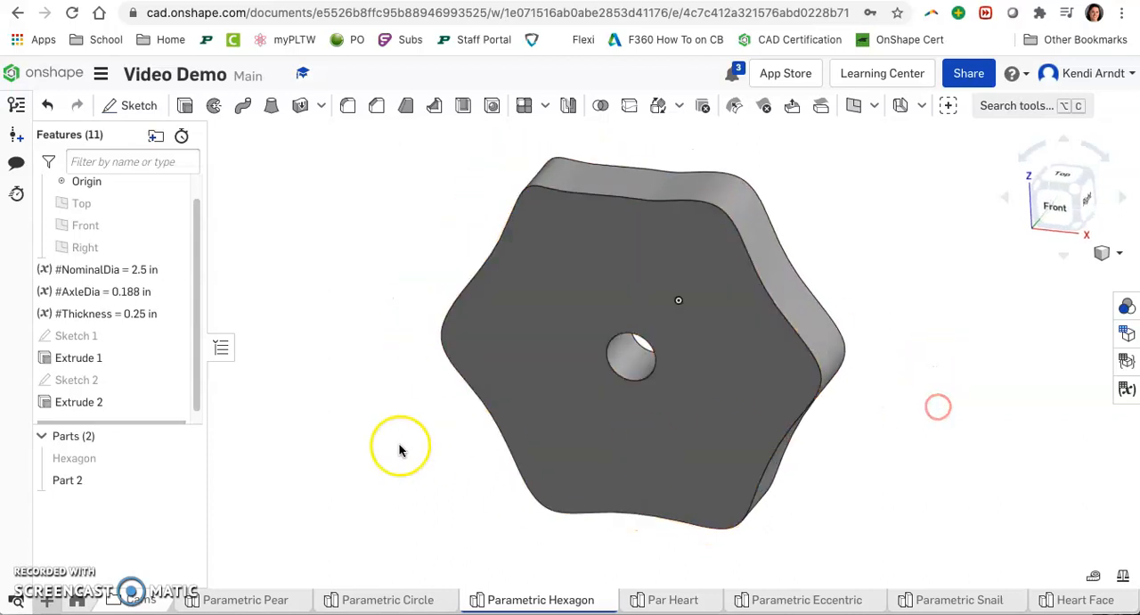
Step: Rename the new part as Hex (Blob) and show the Hexagon part again
right_click(114, 480)
left_click(175, 206)
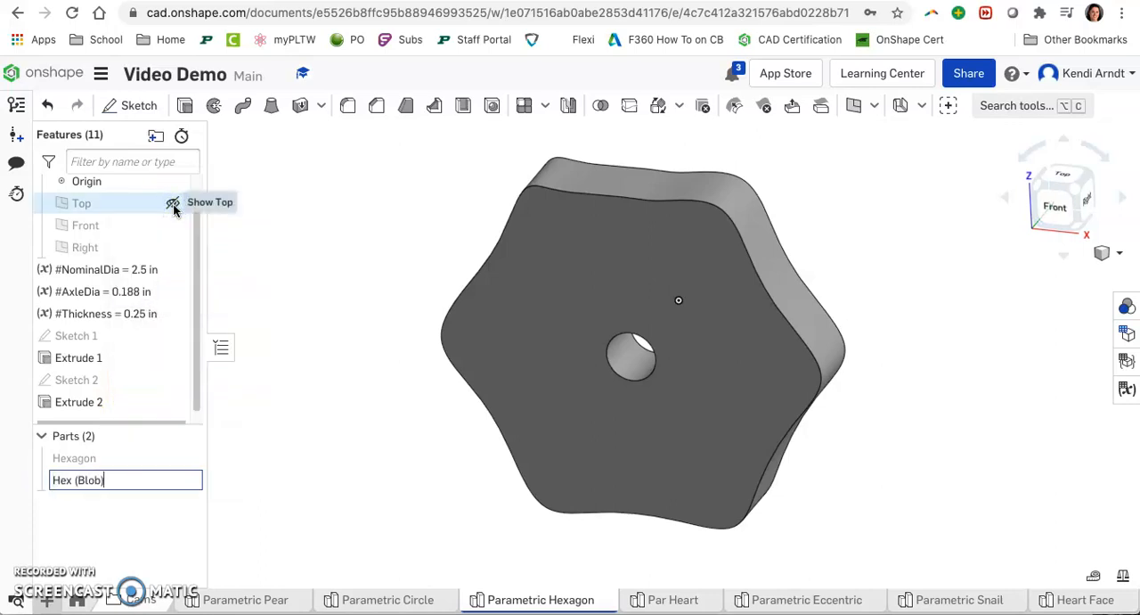
left_click(183, 457)
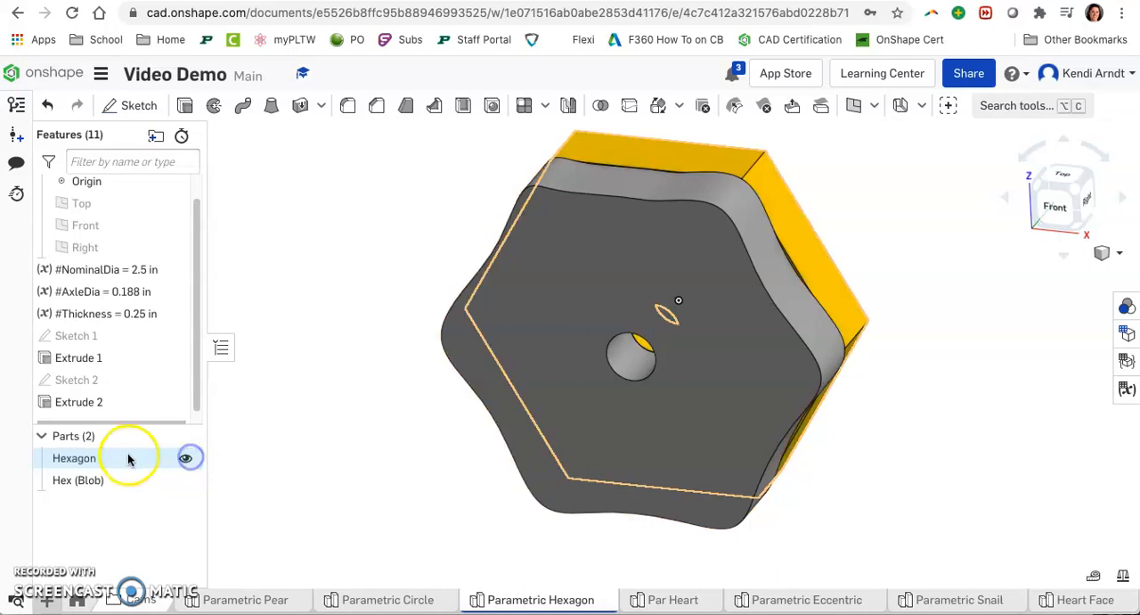
Step: Rename the Hexagon part as Hex (Real)
right_click(127, 458)
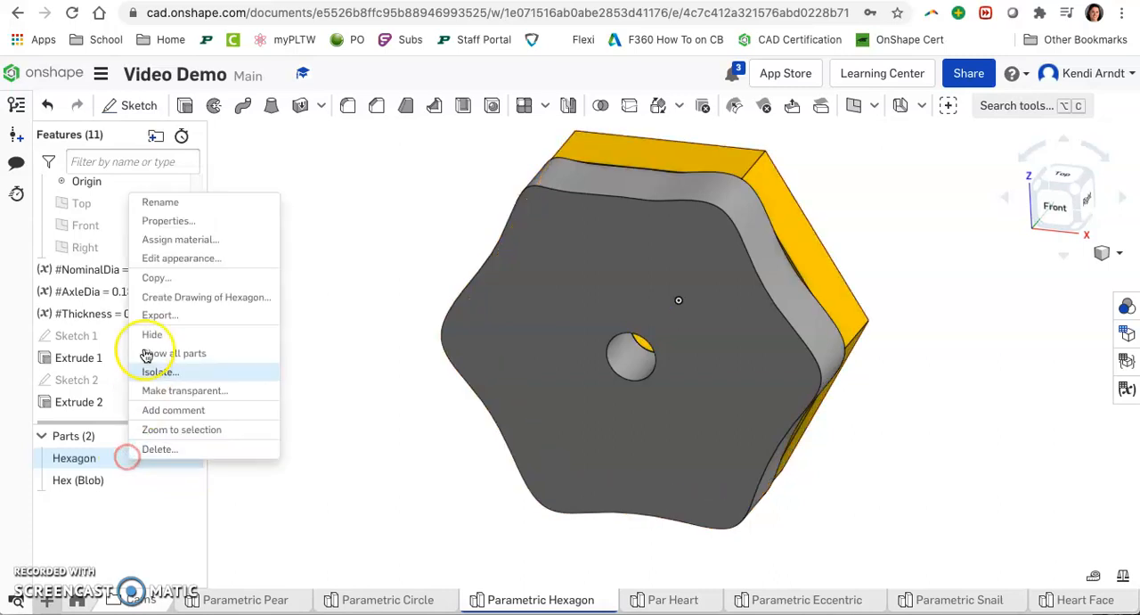
left_click(203, 201)
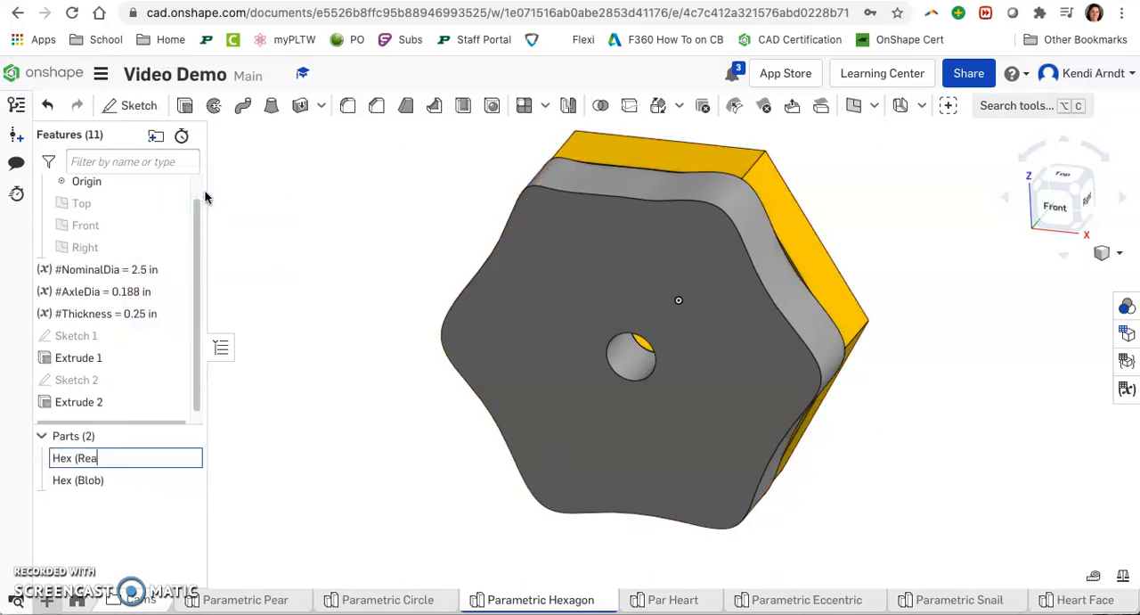
right_click_drag(983, 467, 961, 462)
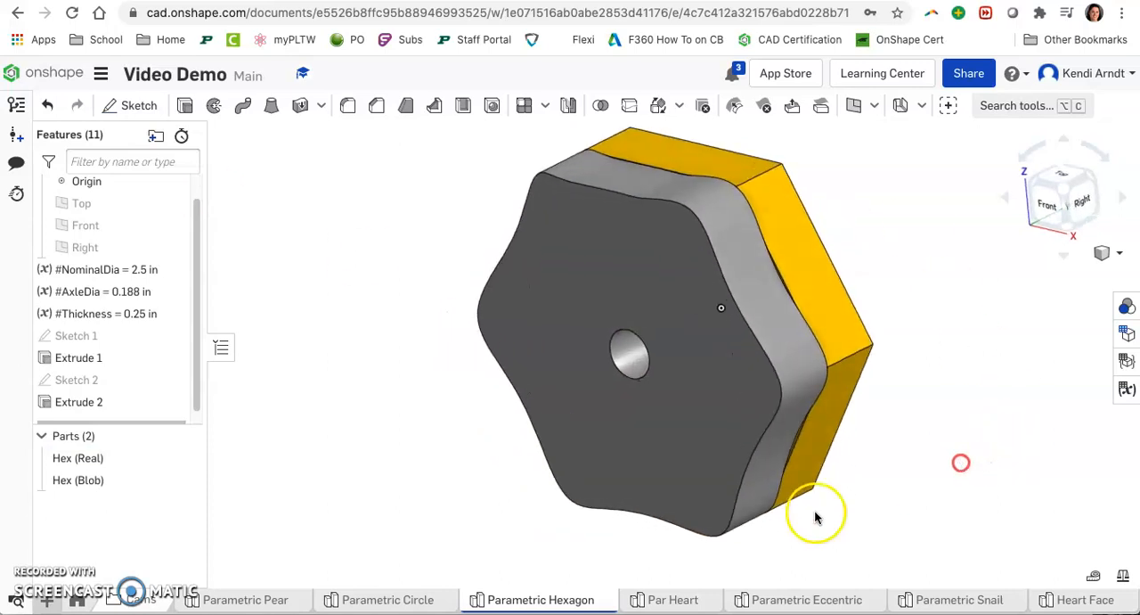
Step: Switch to the Parametric Snail tab and hide its Top, Front and Right default planes
left_click(684, 601)
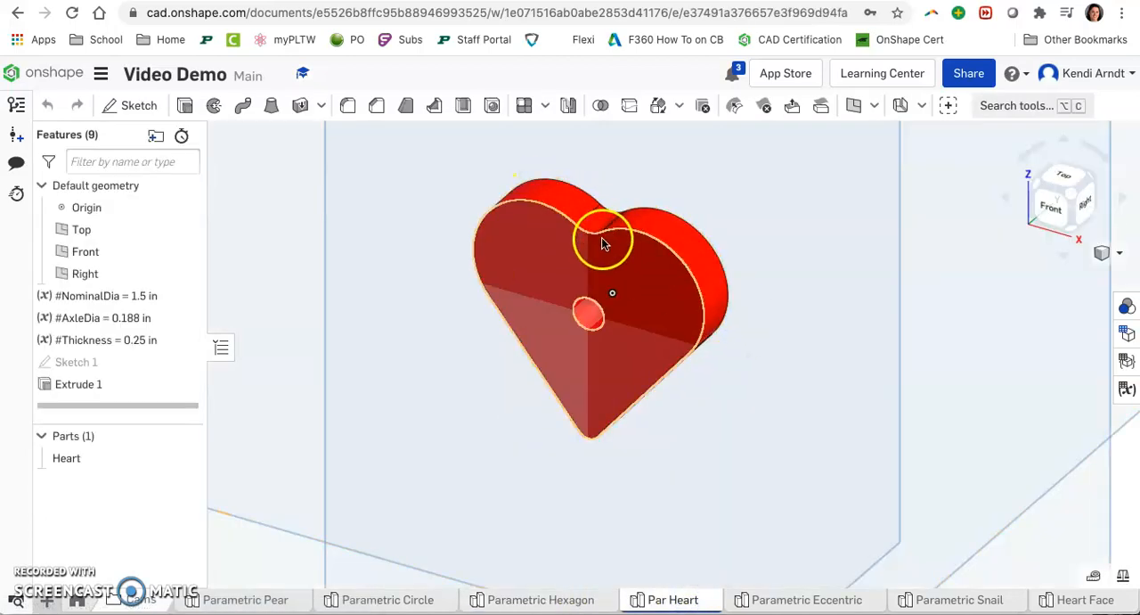
scroll(602, 250, "up", 3)
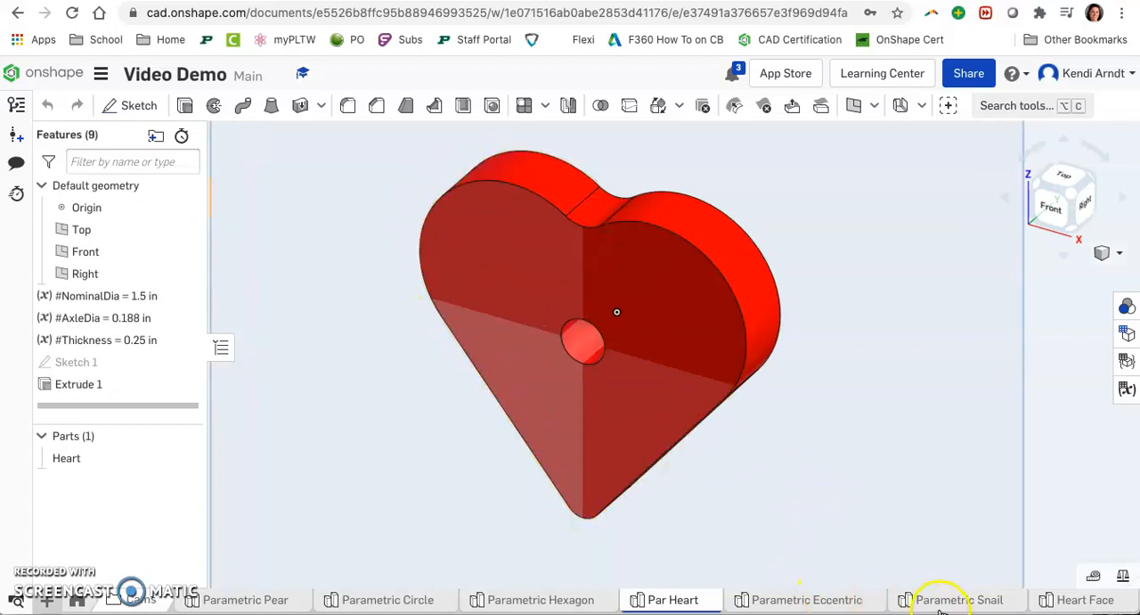
mouse_move(943, 608)
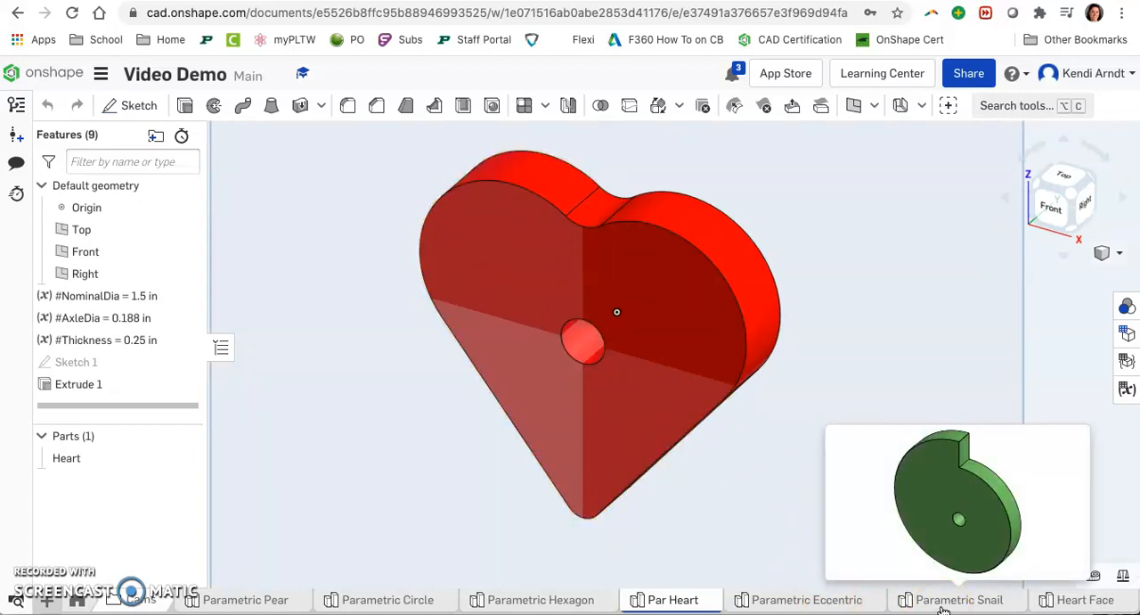
left_click(943, 604)
right_click_drag(804, 325, 805, 354)
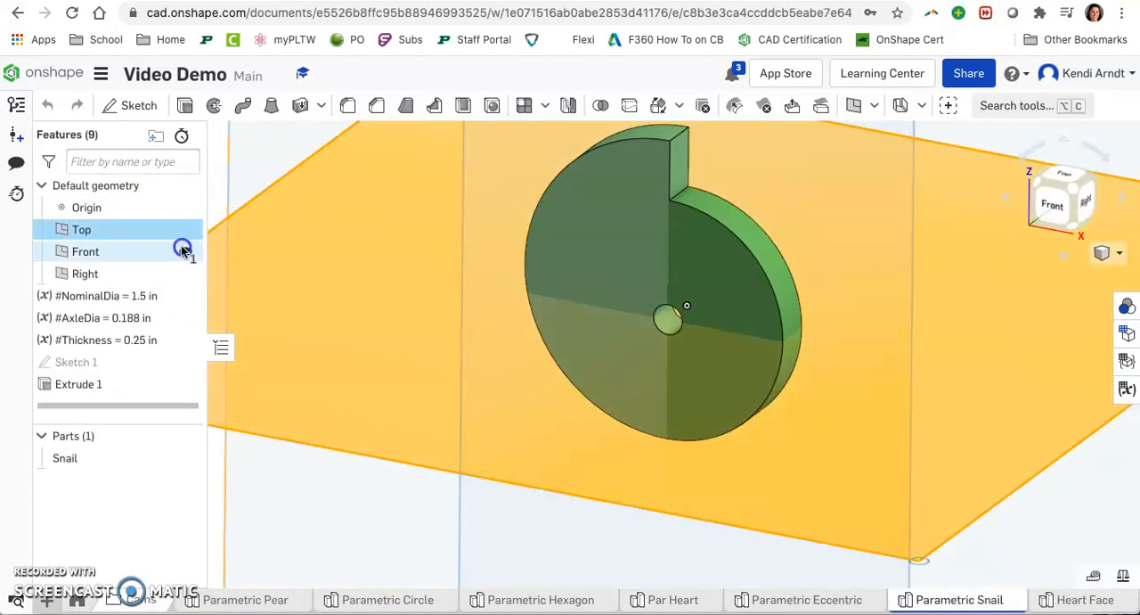
left_click(185, 251)
left_click(184, 229)
left_click(185, 273)
middle_click_drag(863, 321, 835, 363)
Step: Start a new sketch on the snail cam's front face, viewed from Front
left_click(590, 277)
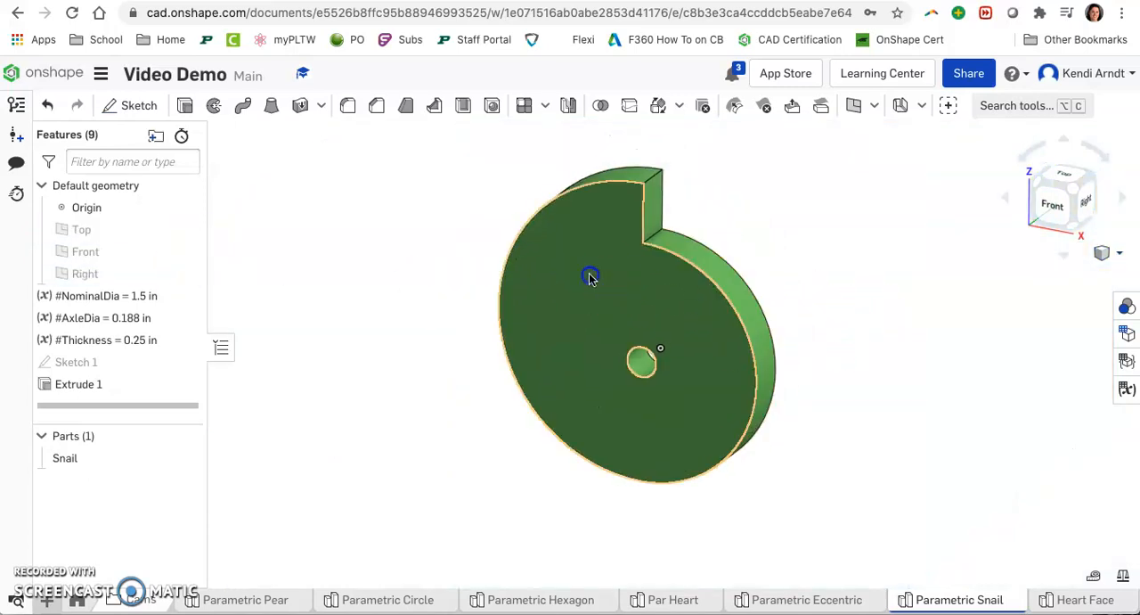
left_click(141, 105)
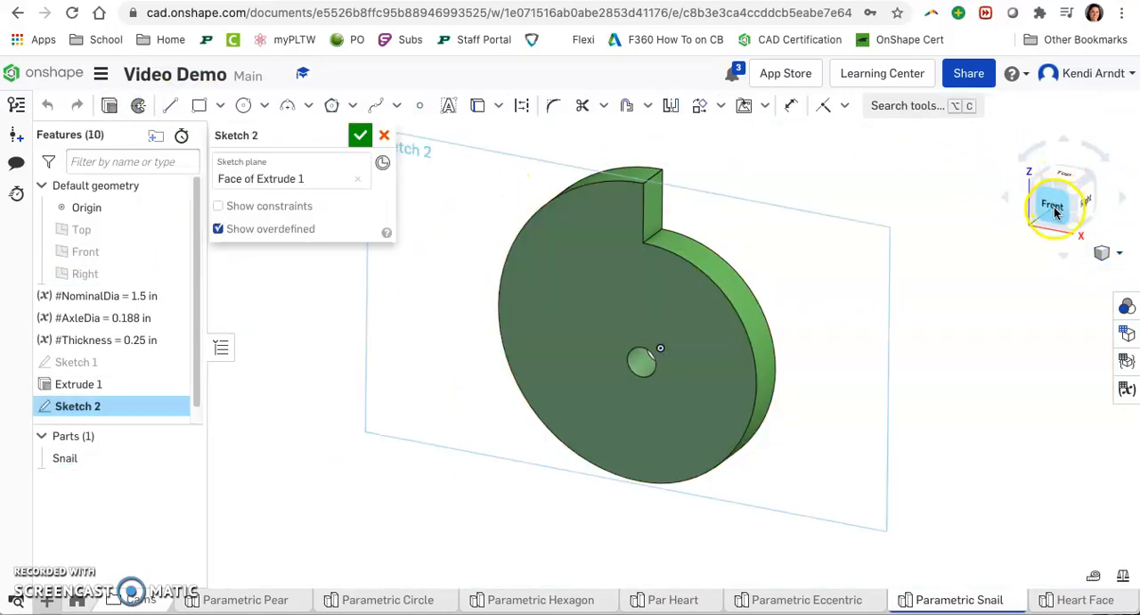
left_click(1055, 211)
Step: Draw a closed spline tracing the snail outline, including the notch step, then finish the sketch
middle_click_drag(750, 176, 657, 206)
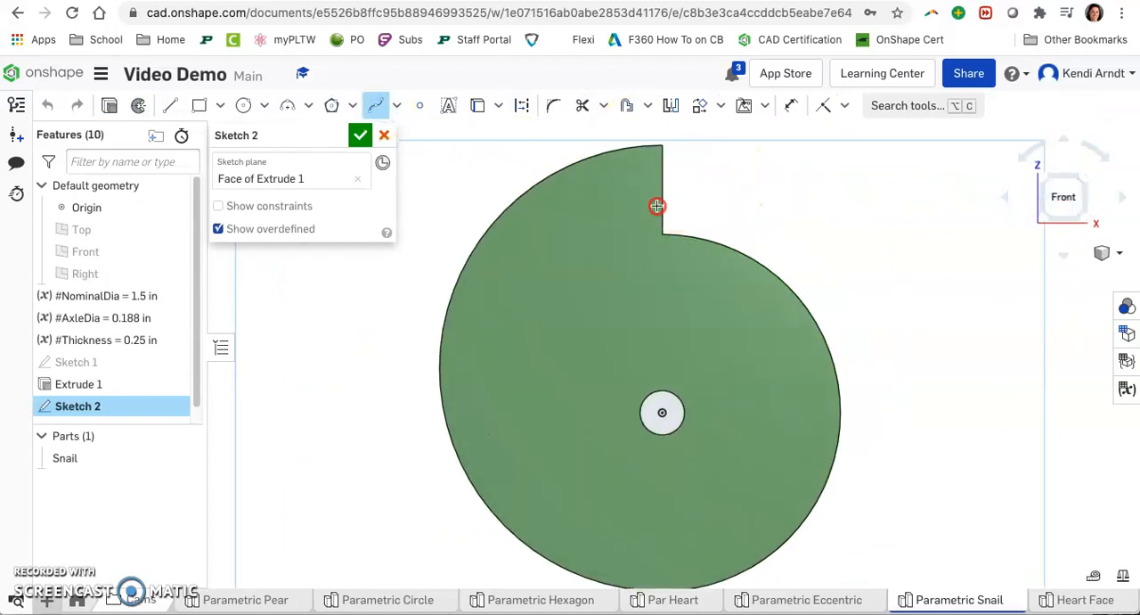
left_click(603, 248)
left_click(720, 292)
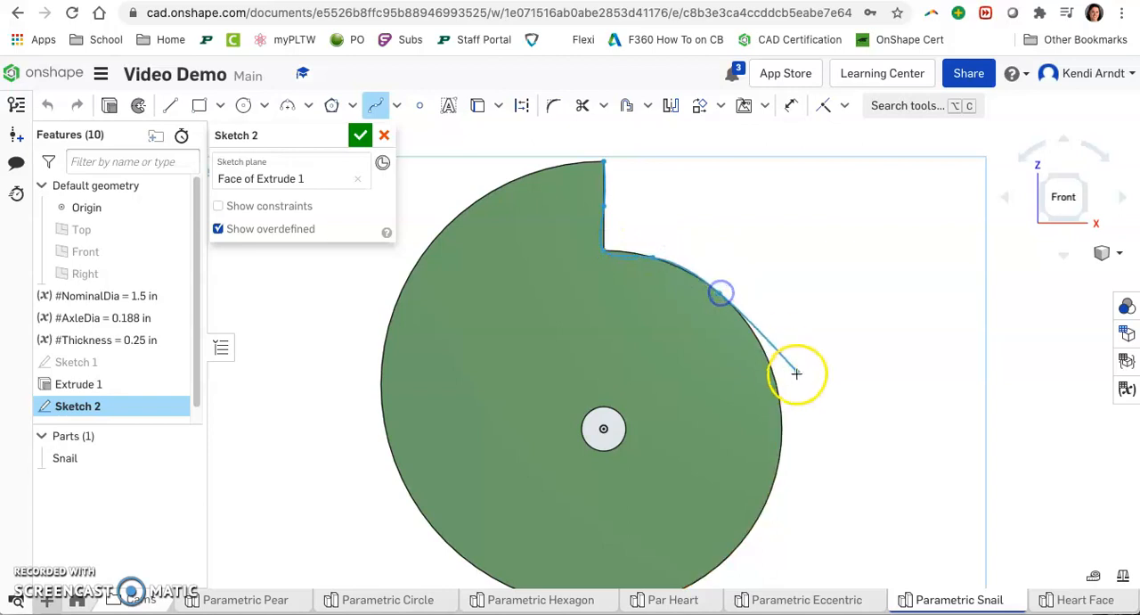
left_click(777, 382)
left_click(780, 462)
middle_click_drag(785, 450, 820, 291)
left_click(792, 363)
left_click(706, 433)
left_click(658, 444)
left_click(599, 443)
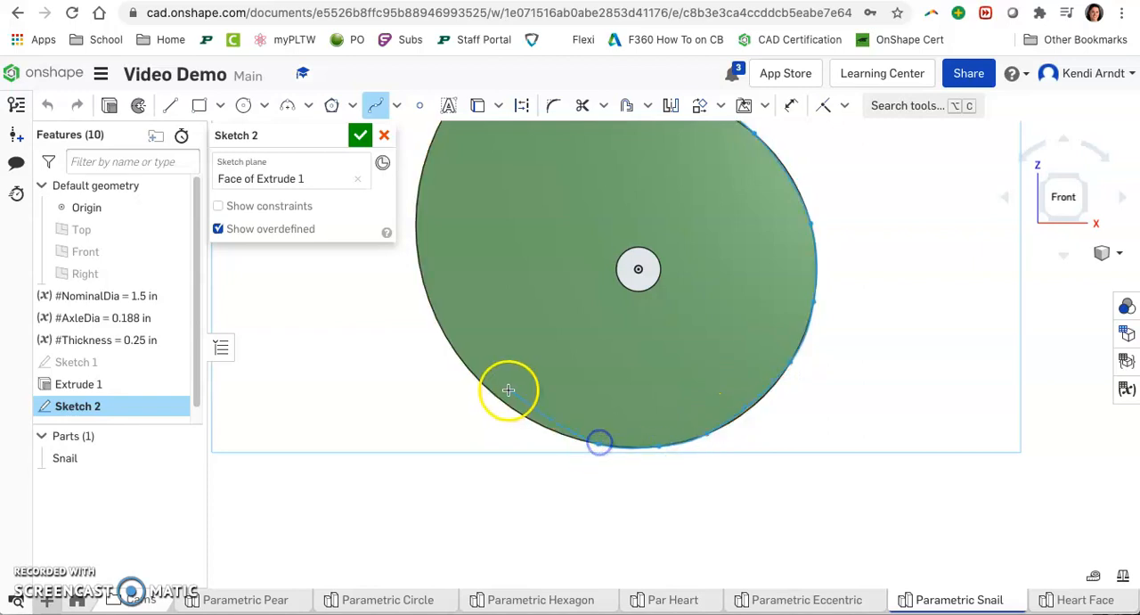
left_click(503, 400)
left_click(447, 333)
left_click(415, 221)
middle_click_drag(415, 221, 428, 383)
left_click(449, 299)
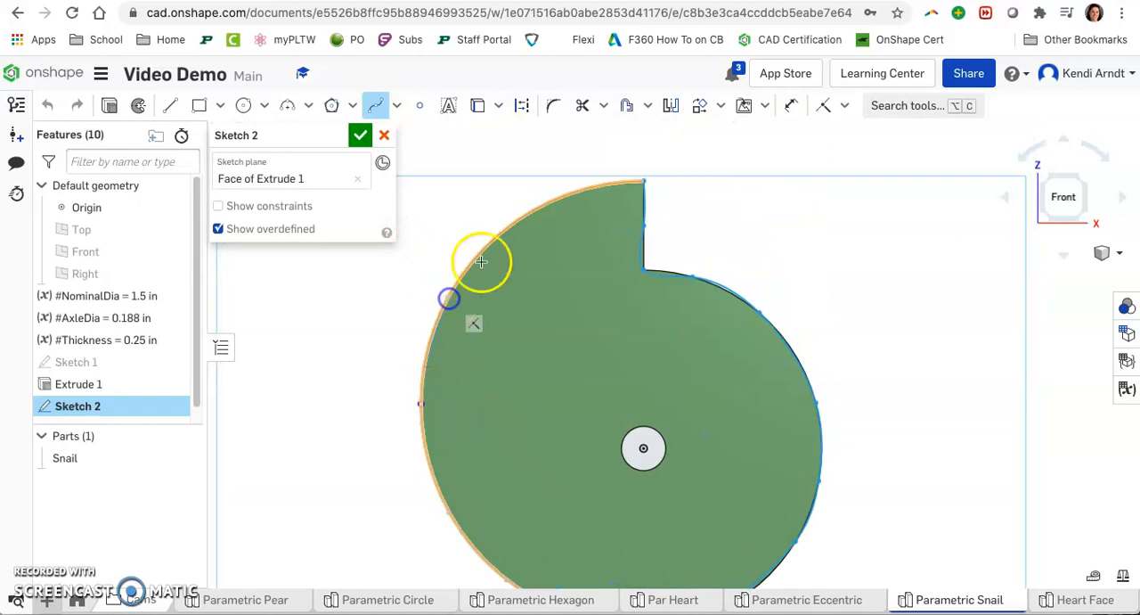
left_click(576, 191)
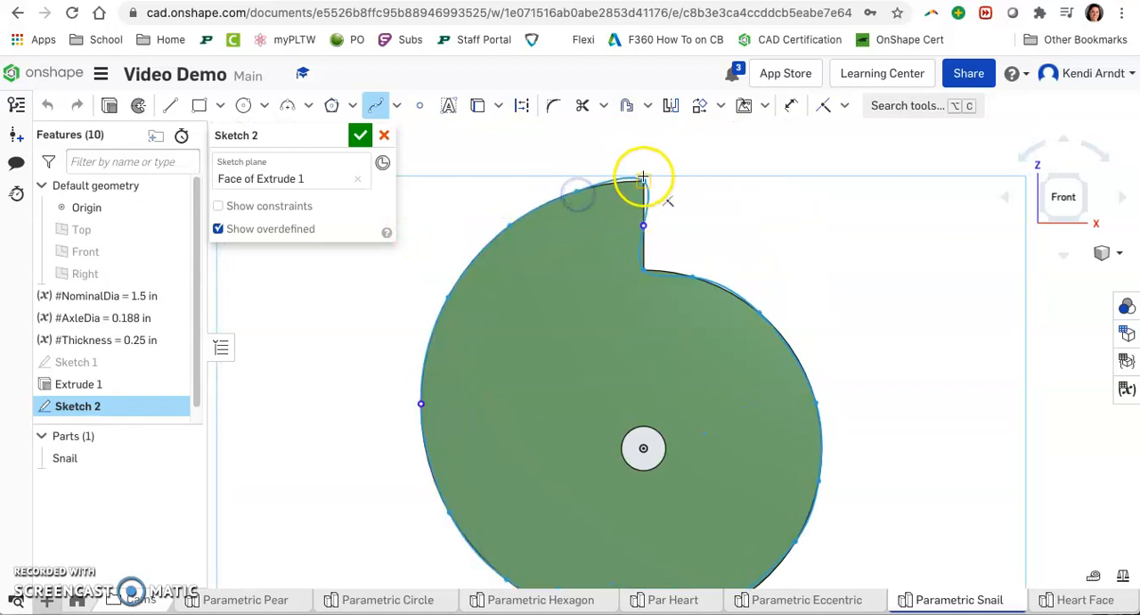
left_click(644, 180)
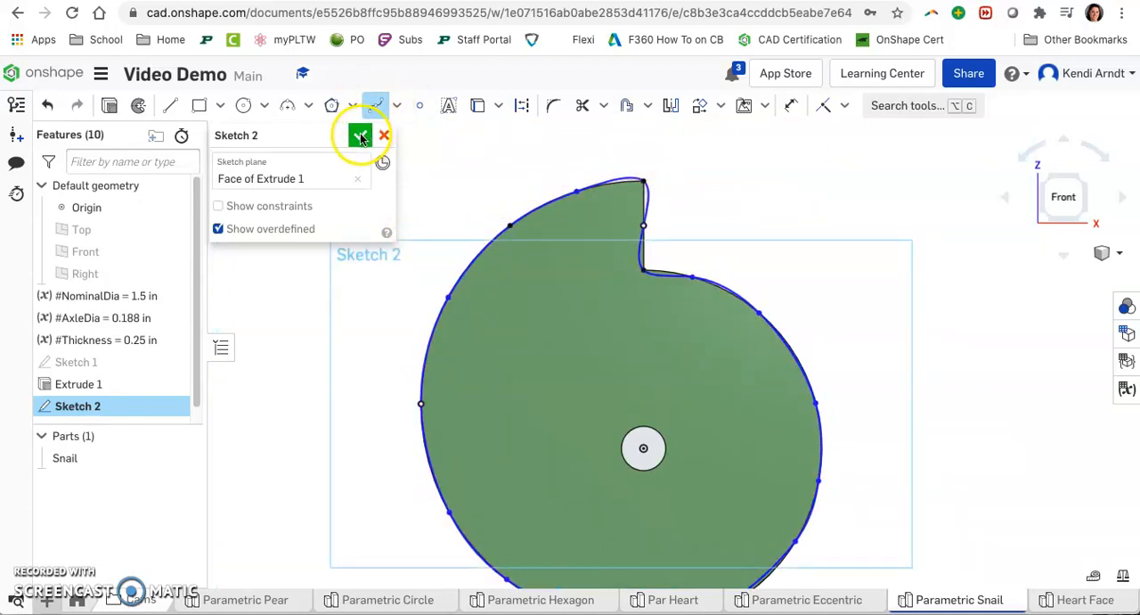
left_click(477, 105)
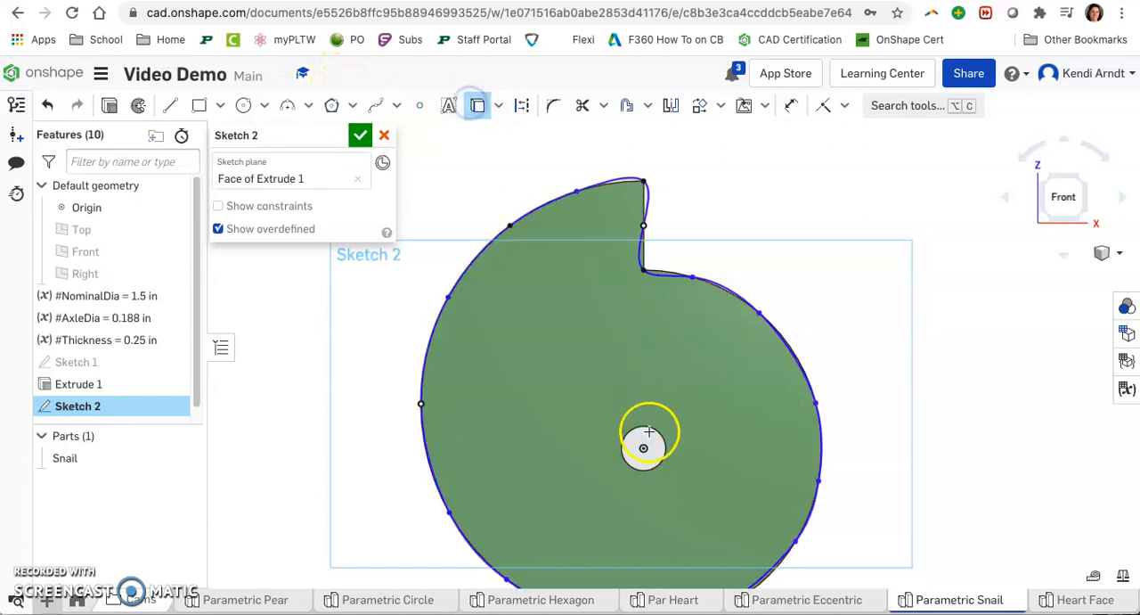
left_click(356, 141)
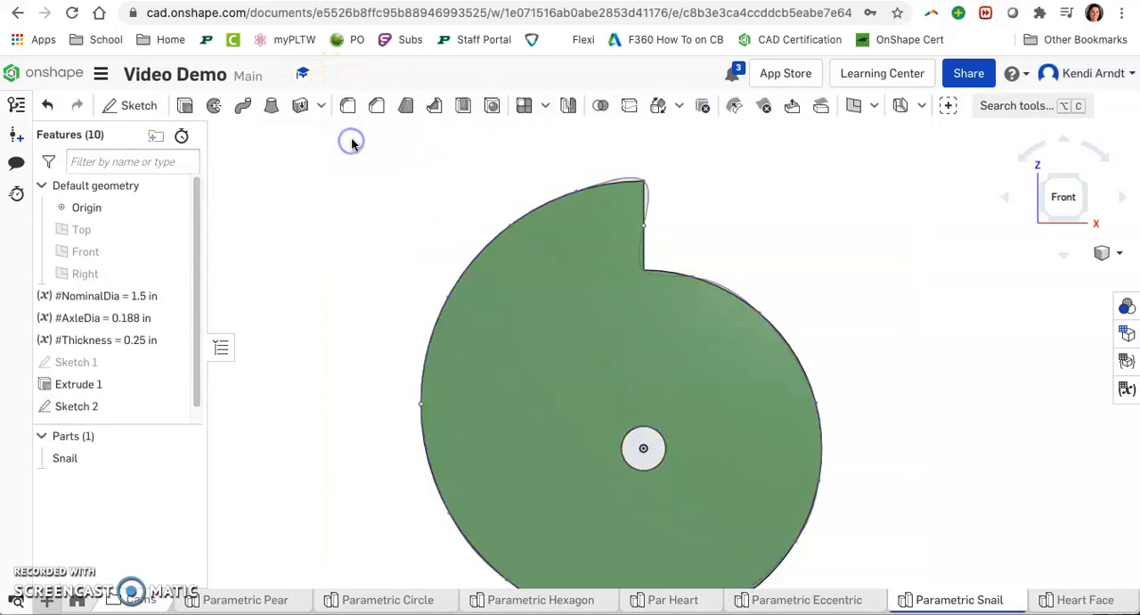
Step: Rename the Snail part as Snail (Real) and hide it
right_click(132, 458)
left_click(174, 223)
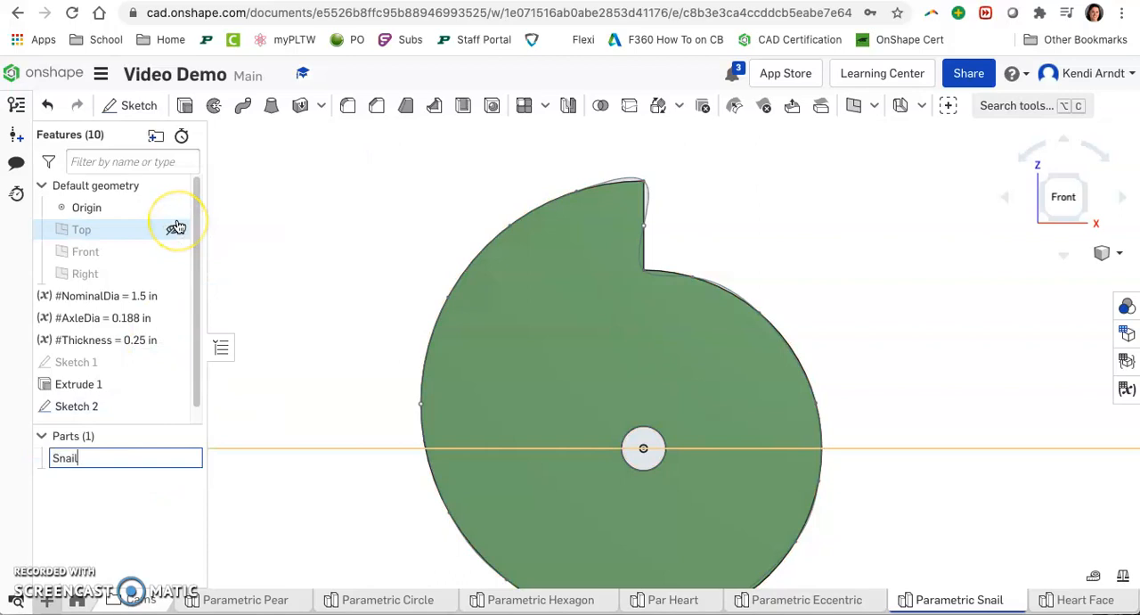
left_click(276, 295)
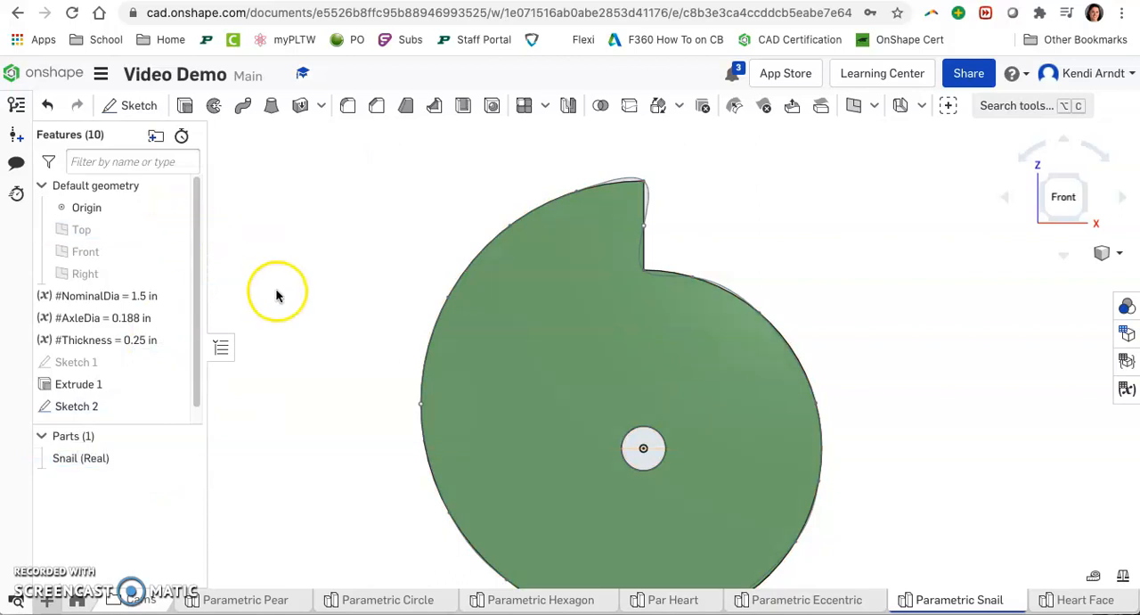
left_click(188, 459)
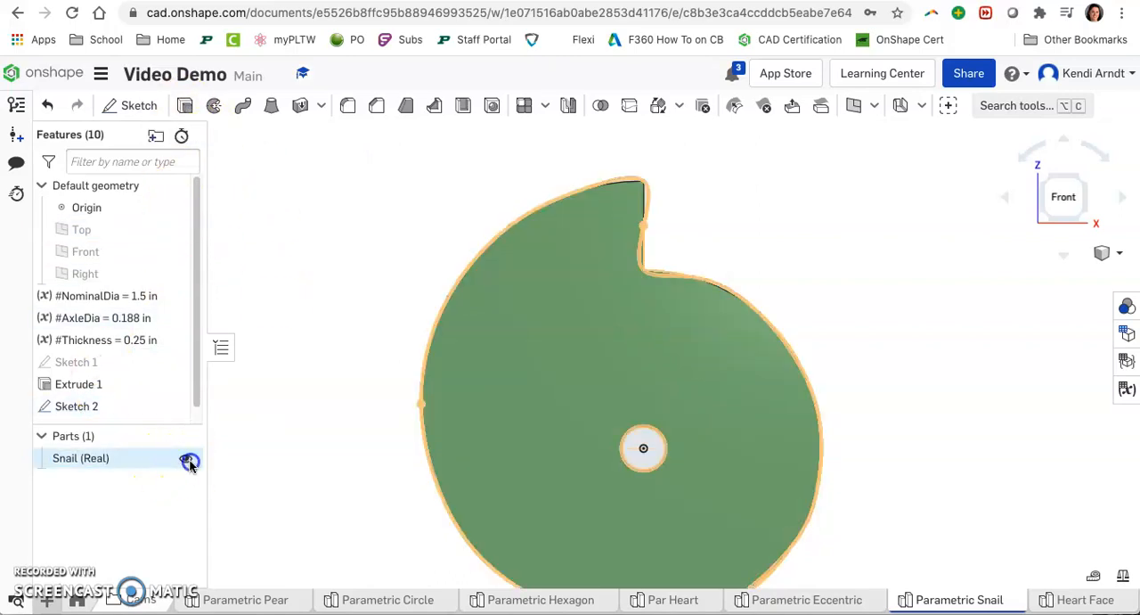
Step: Extrude the Sketch 2 spline profile as a new solid part with depth #Thickness
left_click(183, 106)
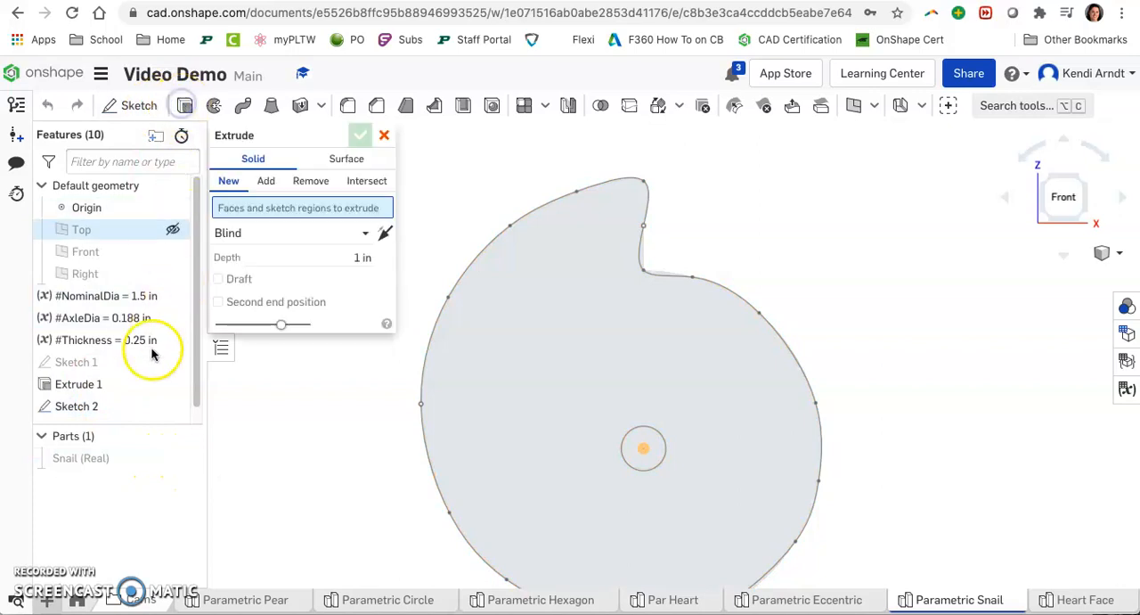
left_click(135, 380)
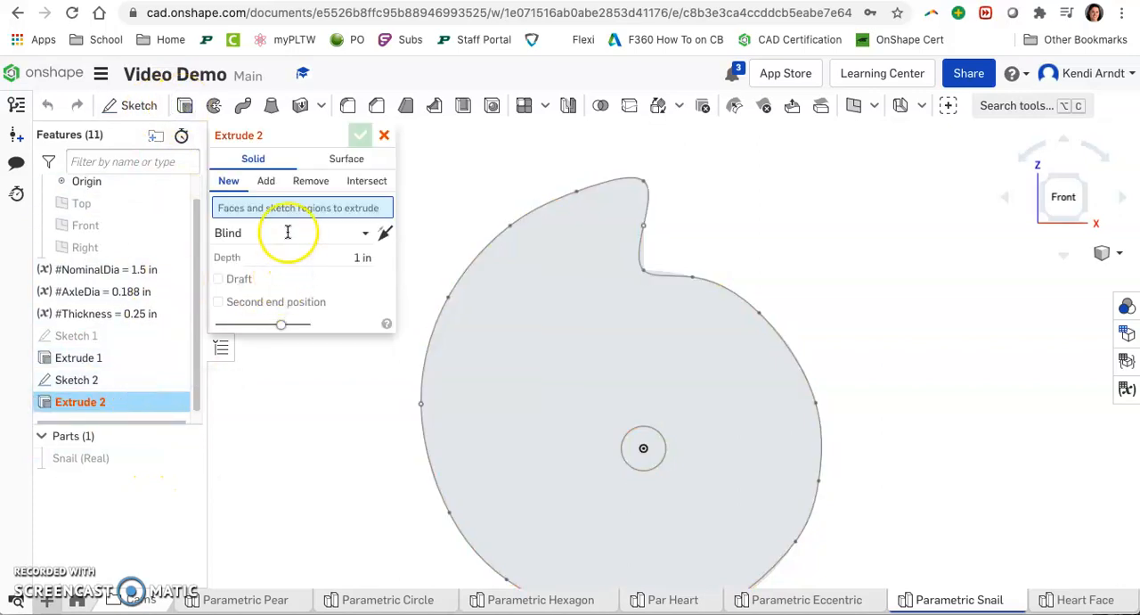
type("Thick")
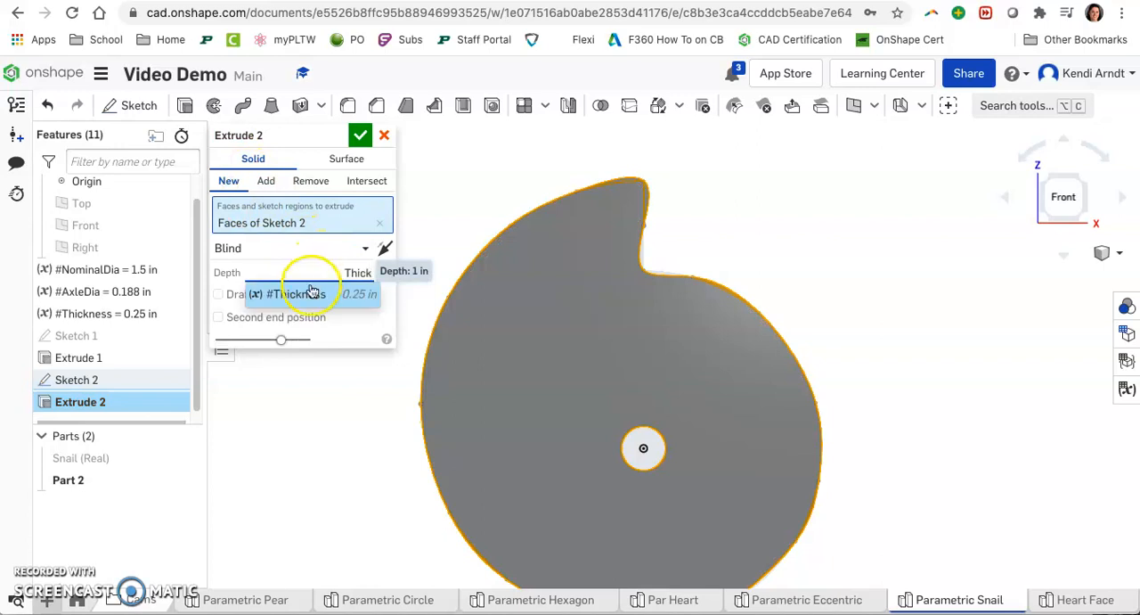
left_click(312, 292)
left_click(359, 133)
right_click_drag(751, 308, 883, 389)
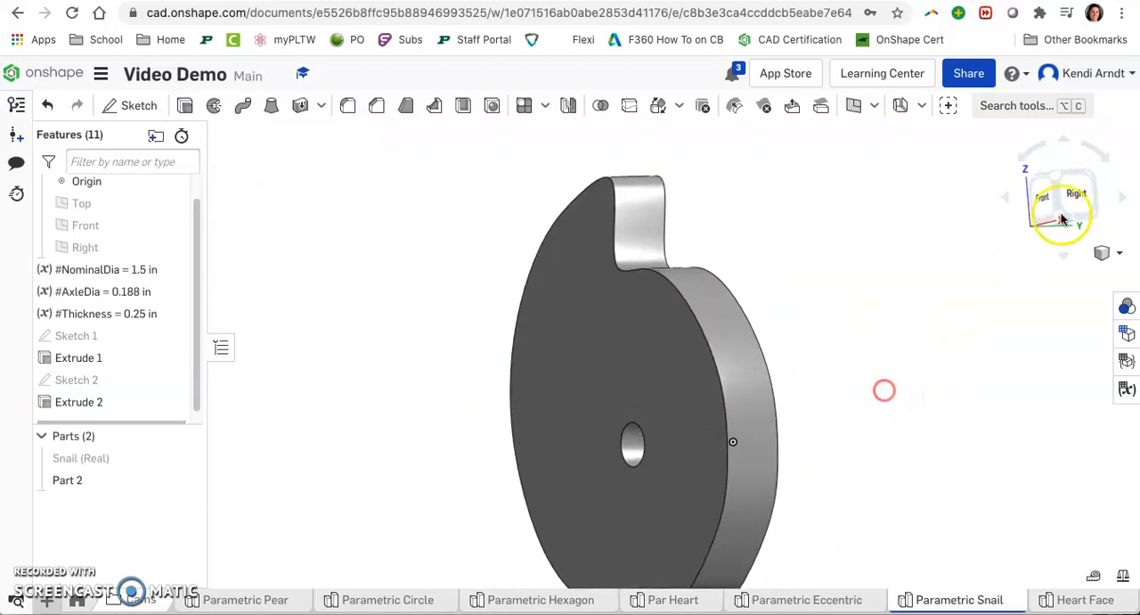
left_click(1058, 180)
right_click_drag(898, 428, 809, 403)
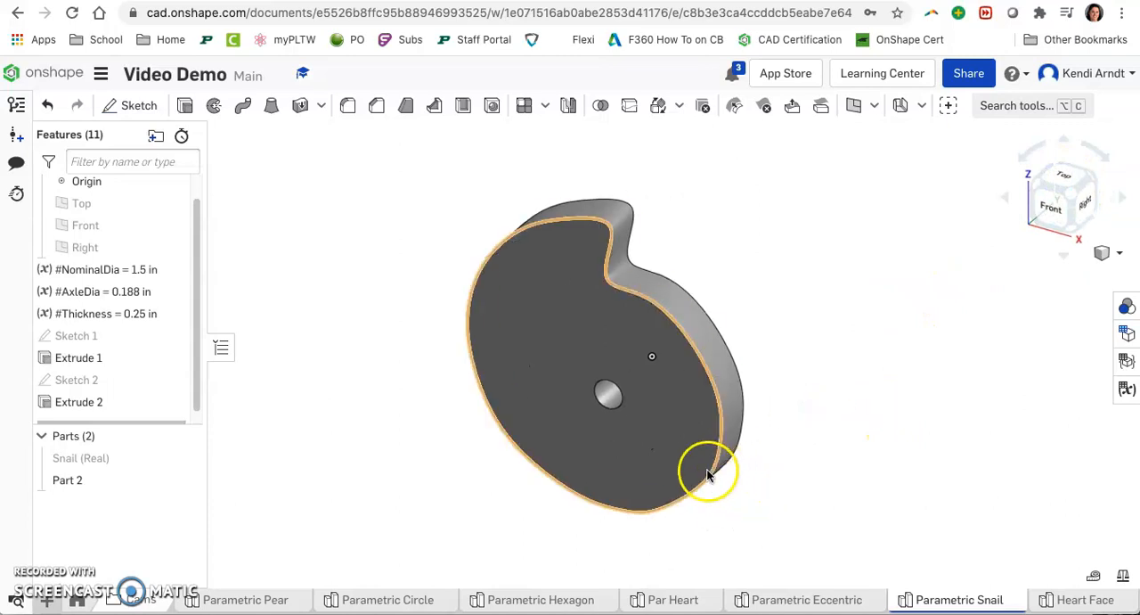
Step: Rename the new part as Snail (Blob) and show the Snail (Real) part again
right_click(97, 490)
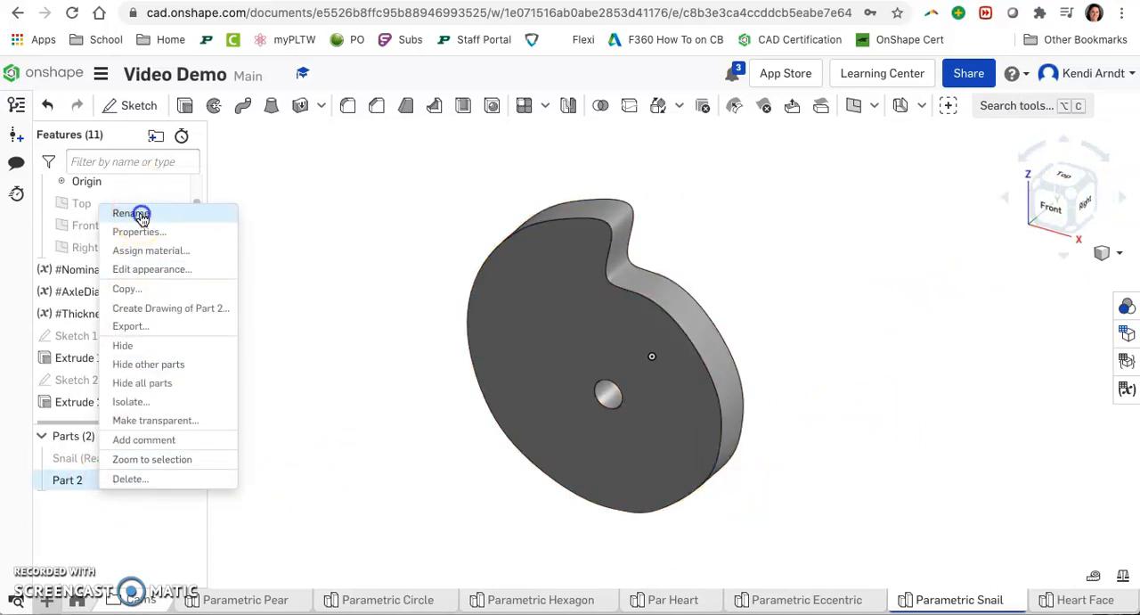
left_click(140, 217)
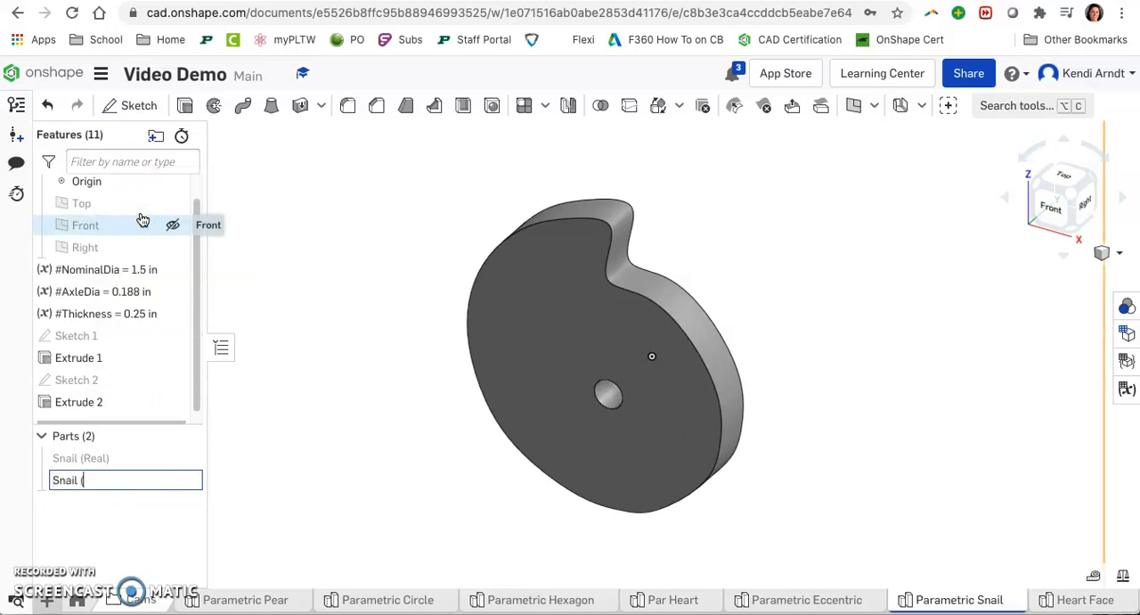
key("Return")
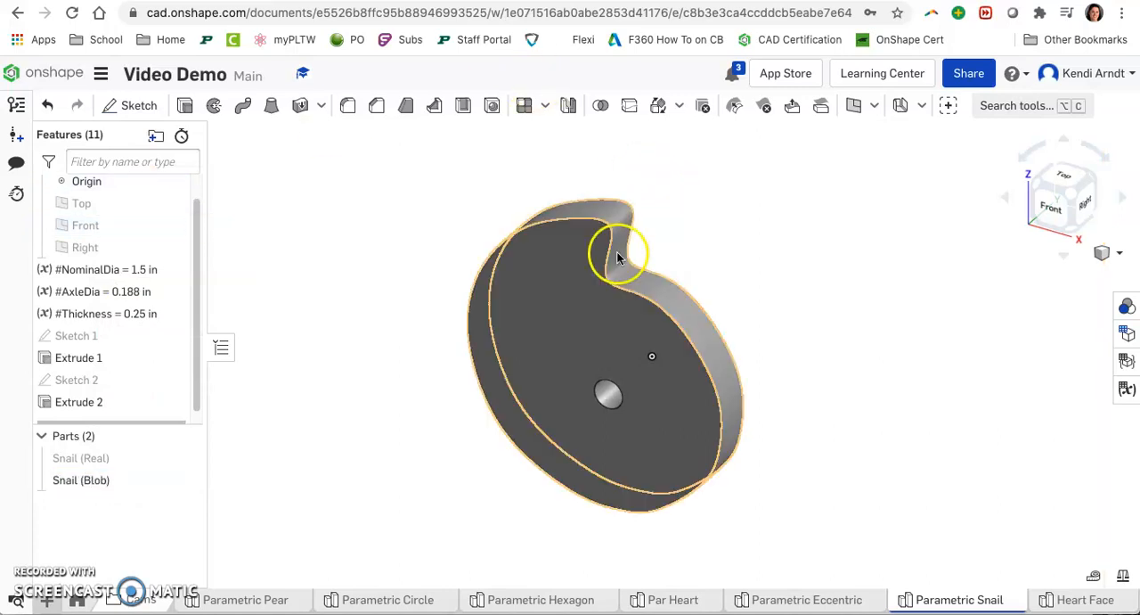
left_click(185, 459)
mouse_move(885, 382)
right_mouse_down()
mouse_move(876, 354)
mouse_move(945, 362)
mouse_move(887, 371)
right_mouse_up()
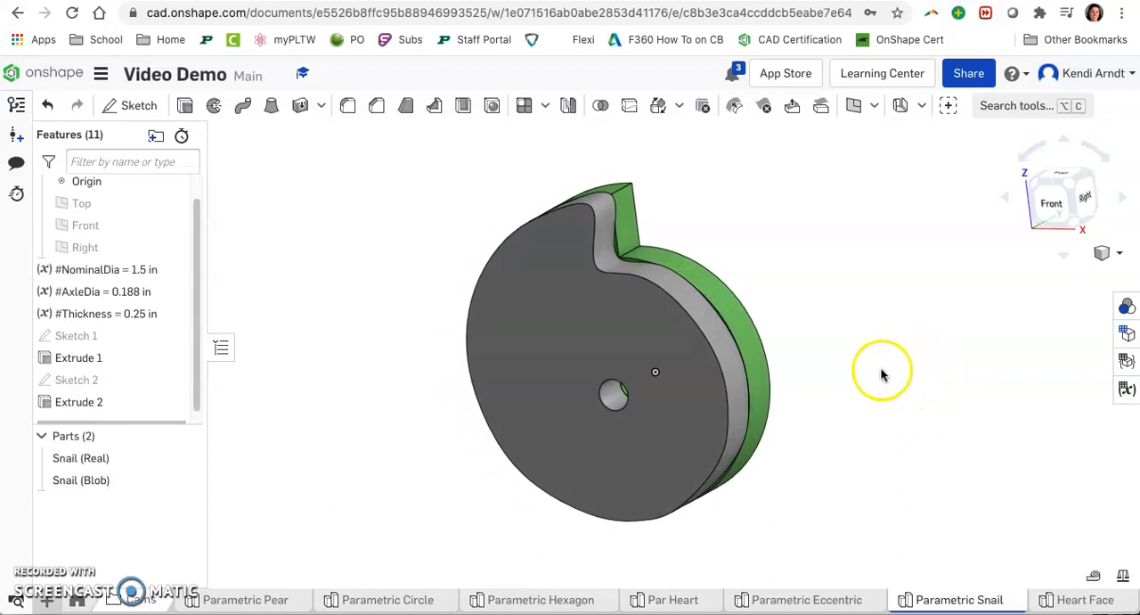